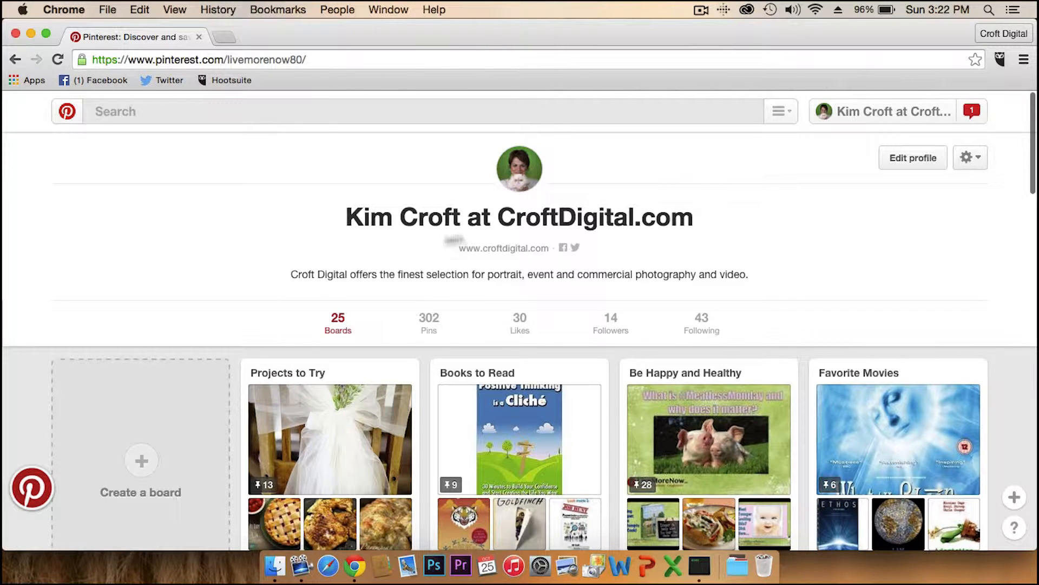
- Start a new board named "Places to take Pictures" with the description "These are my favorite places for photographs."
{"action": "scroll", "coordinate": [157, 463], "scroll_direction": "down", "scroll_amount": 1}
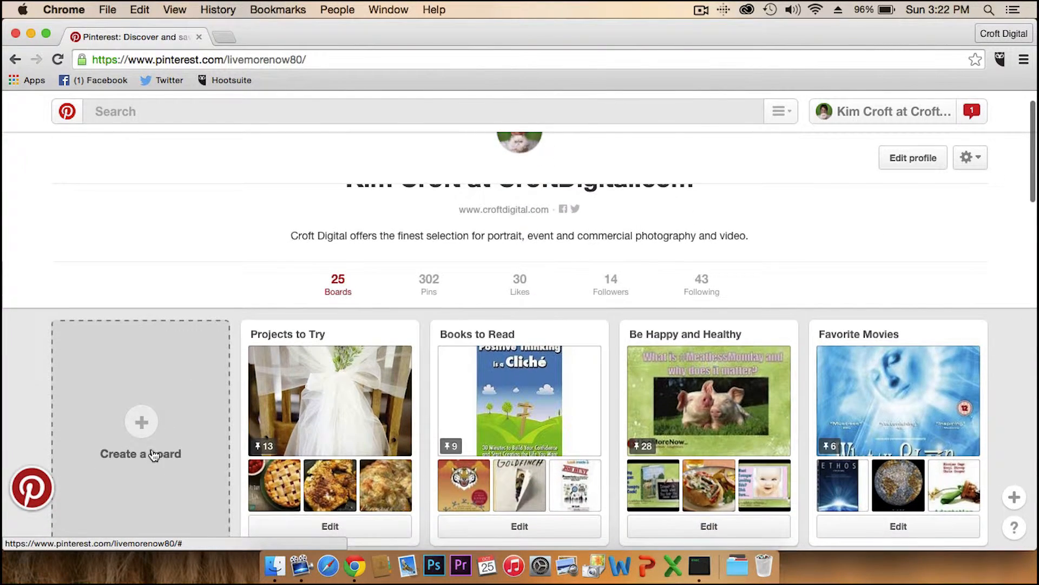
{"action": "scroll", "coordinate": [154, 461], "scroll_direction": "down", "scroll_amount": 1}
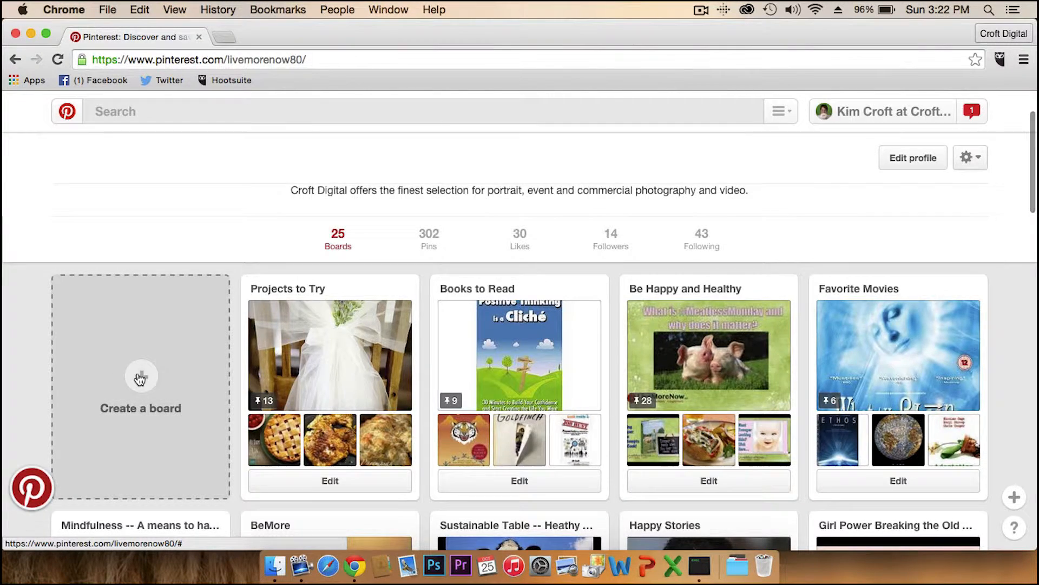
{"action": "left_click", "coordinate": [140, 377]}
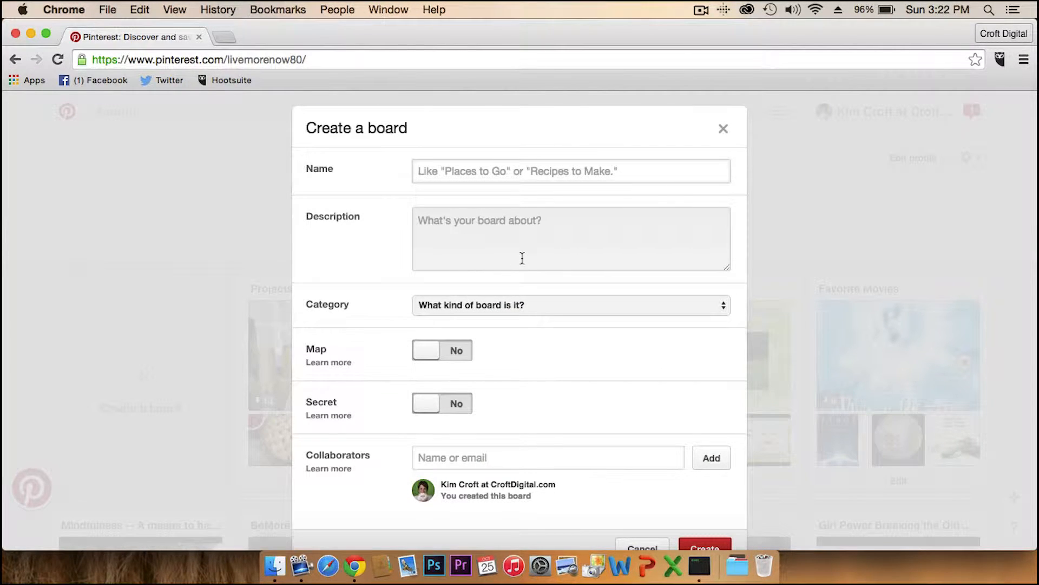
{"action": "type", "text": "Place"}
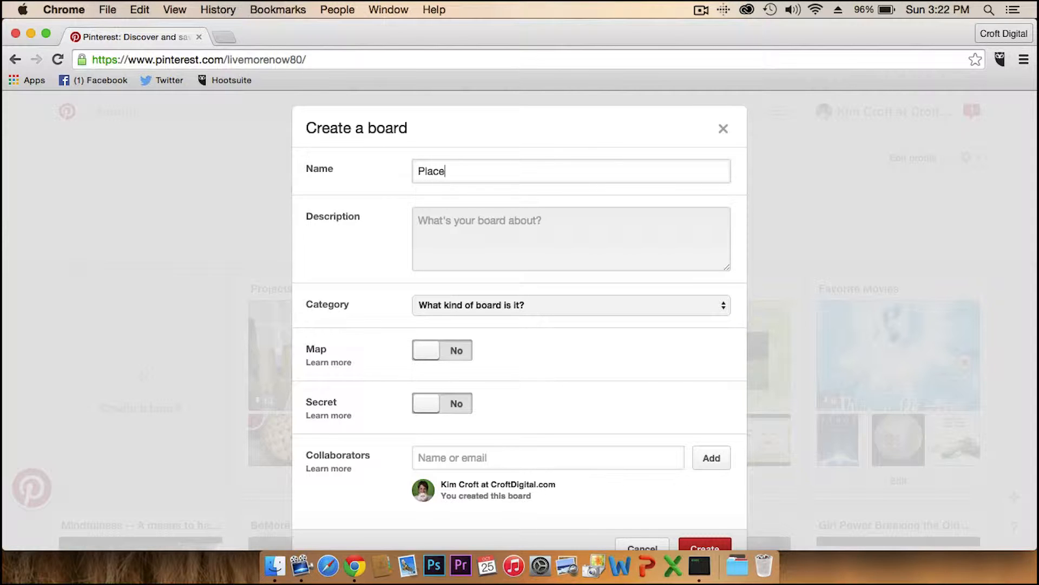
{"action": "type", "text": "s to take Pictures"}
{"action": "key", "text": "Tab"}
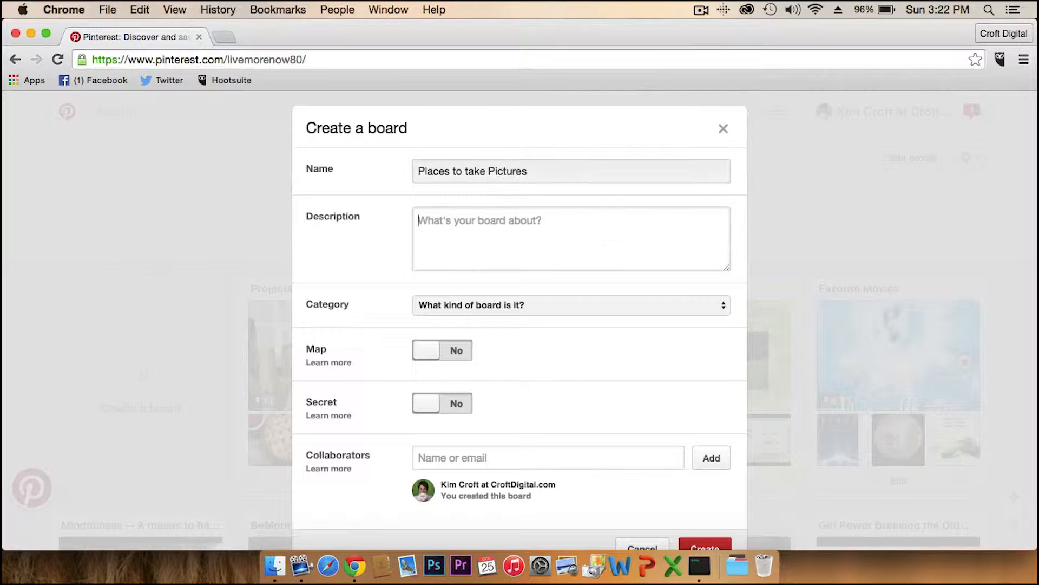
{"action": "type", "text": "These are my favorite p"}
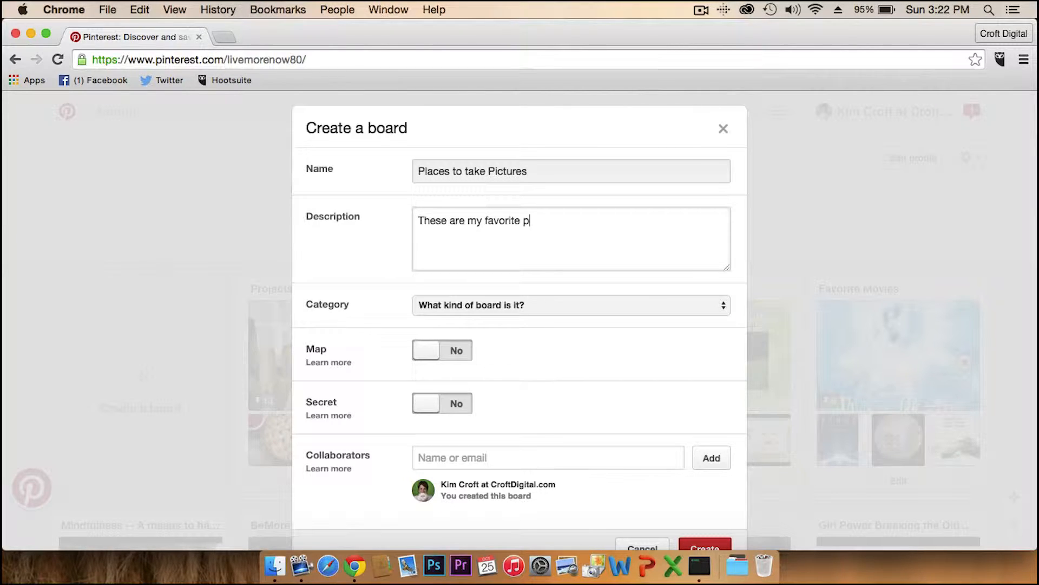
{"action": "type", "text": "laces for photographs."}
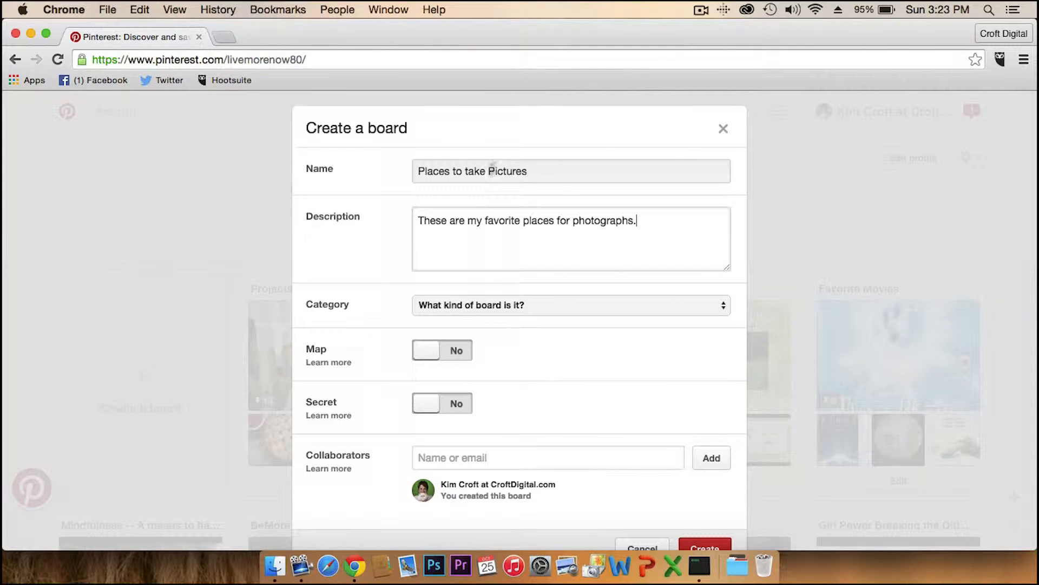
- Set the new board's category to Photography and turn its Map option on
{"action": "left_click", "coordinate": [625, 308]}
{"action": "scroll", "coordinate": [520, 474], "scroll_direction": "down", "scroll_amount": 5}
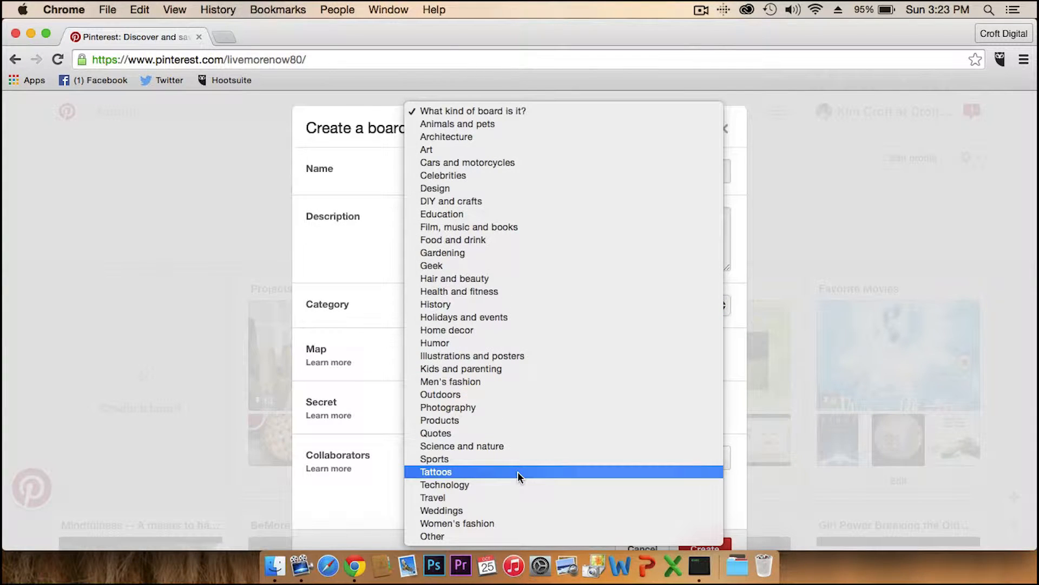
{"action": "left_click", "coordinate": [492, 409]}
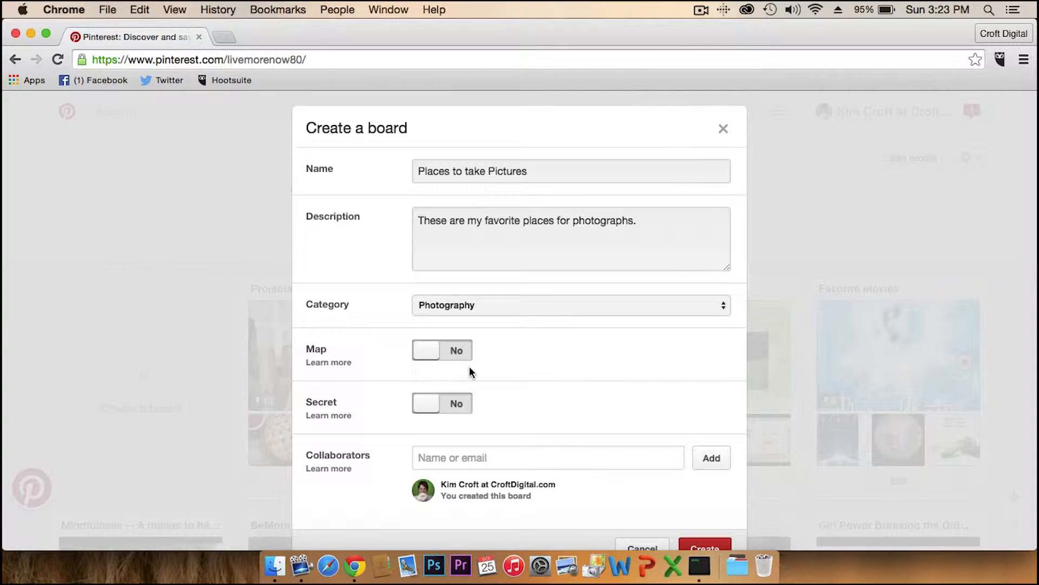
{"action": "left_click", "coordinate": [457, 353]}
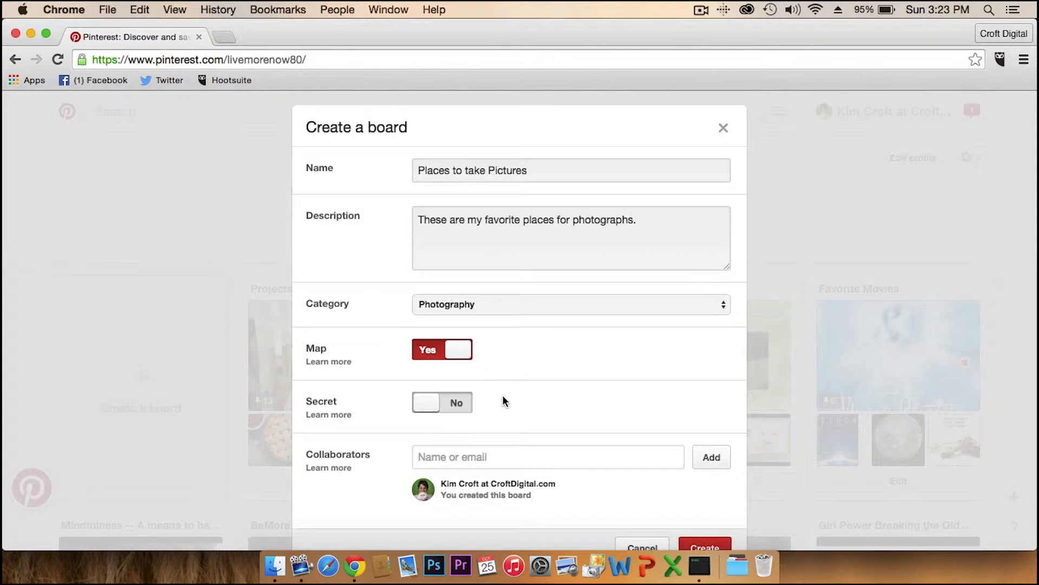
- Try to add a fellow pinner as a collaborator on the board by name
{"action": "scroll", "coordinate": [503, 402], "scroll_direction": "down", "scroll_amount": 2}
{"action": "left_click", "coordinate": [487, 428]}
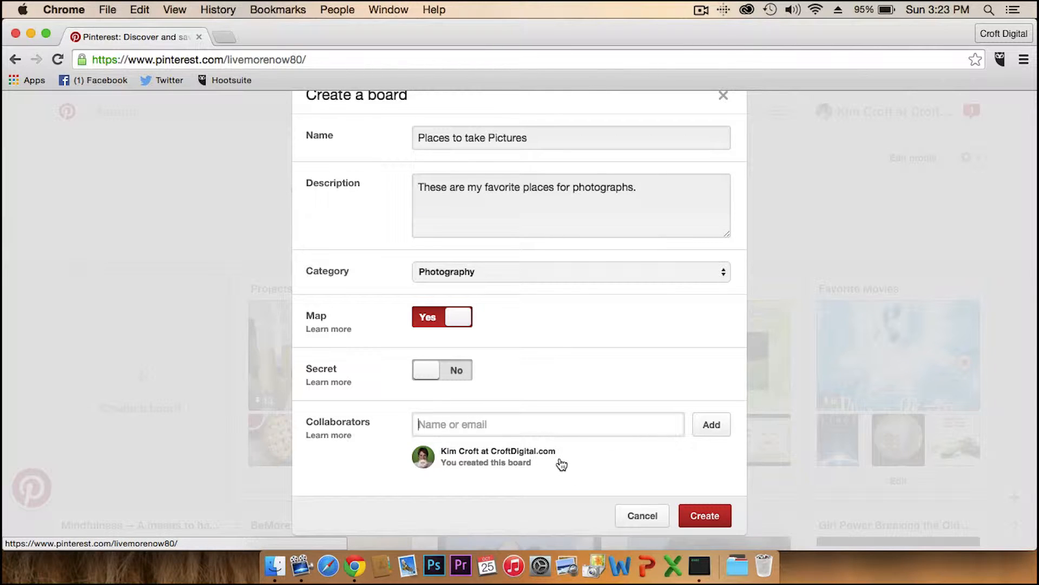
{"action": "type", "text": "kim ba"}
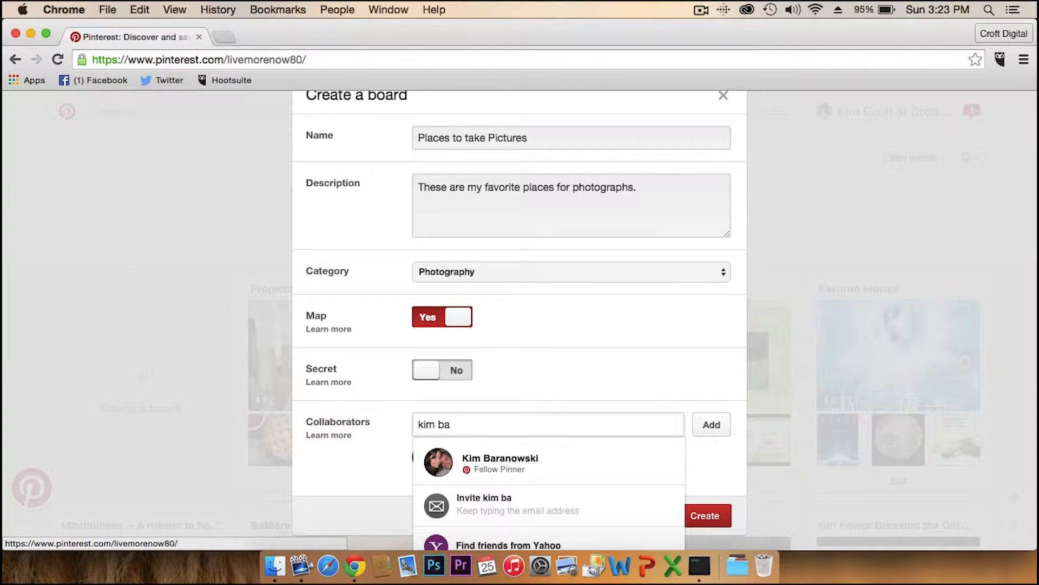
{"action": "left_click", "coordinate": [563, 471]}
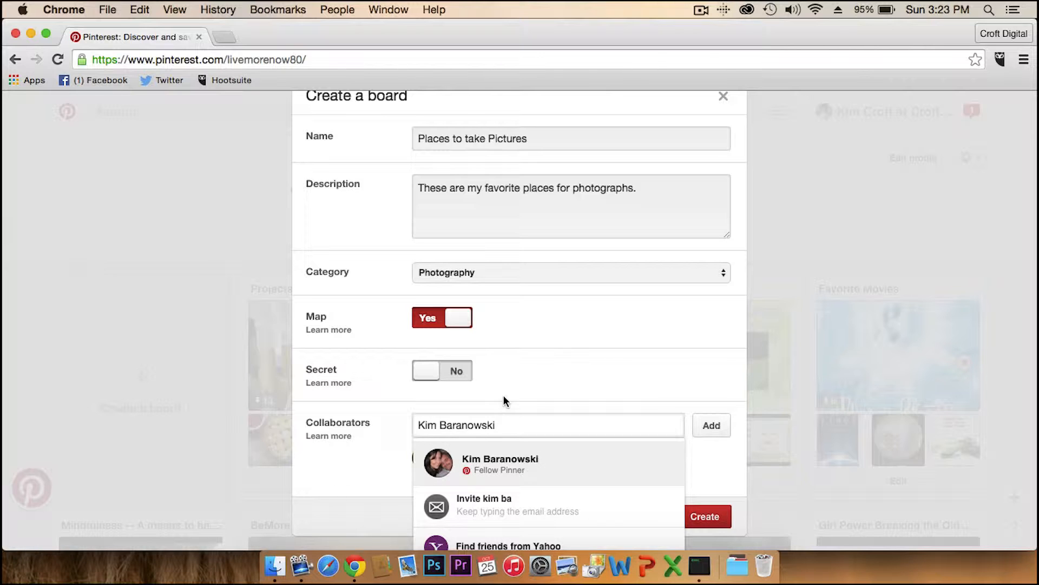
{"action": "left_click", "coordinate": [741, 462]}
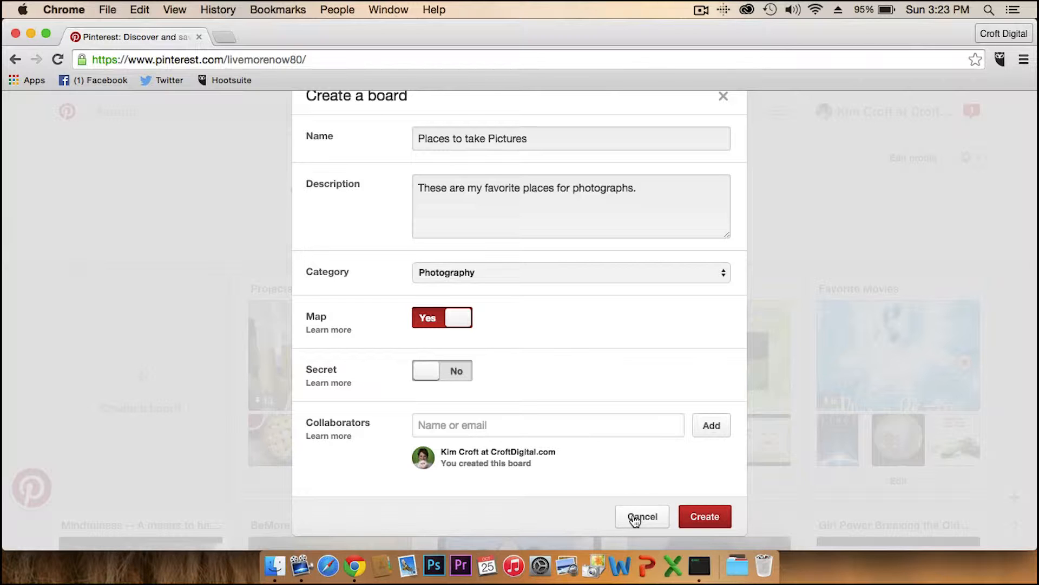
- Create the board and look over its new page
{"action": "scroll", "coordinate": [524, 248], "scroll_direction": "up", "scroll_amount": 2}
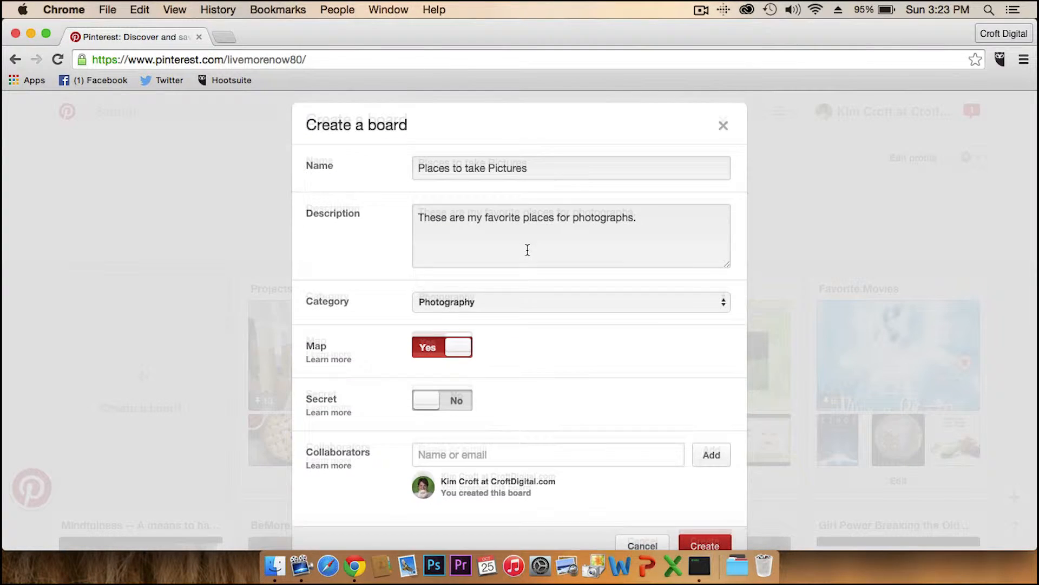
{"action": "scroll", "coordinate": [524, 249], "scroll_direction": "down", "scroll_amount": 2}
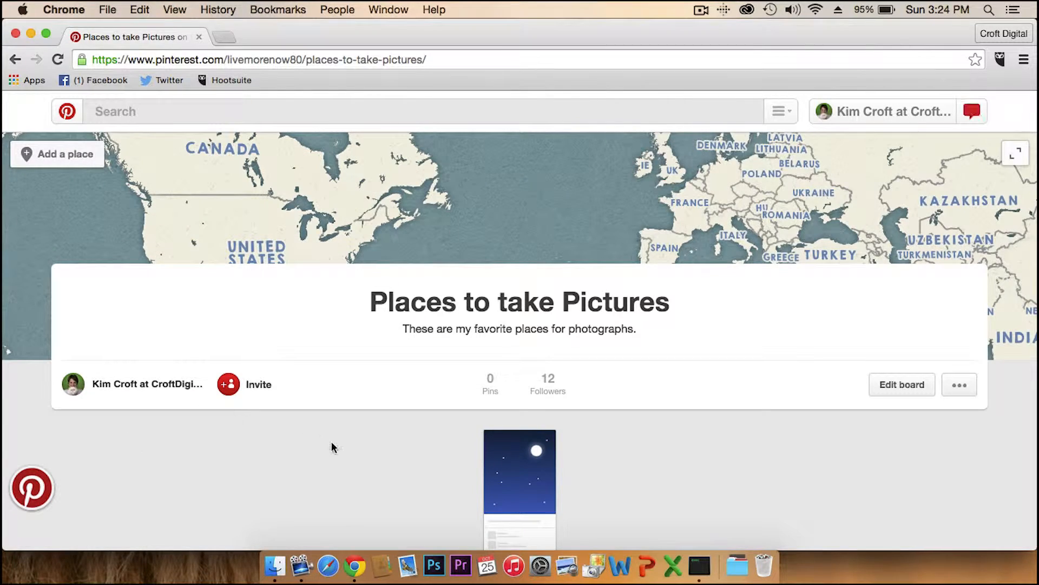
{"action": "scroll", "coordinate": [331, 445], "scroll_direction": "down", "scroll_amount": 5}
{"action": "scroll", "coordinate": [331, 443], "scroll_direction": "up", "scroll_amount": 5}
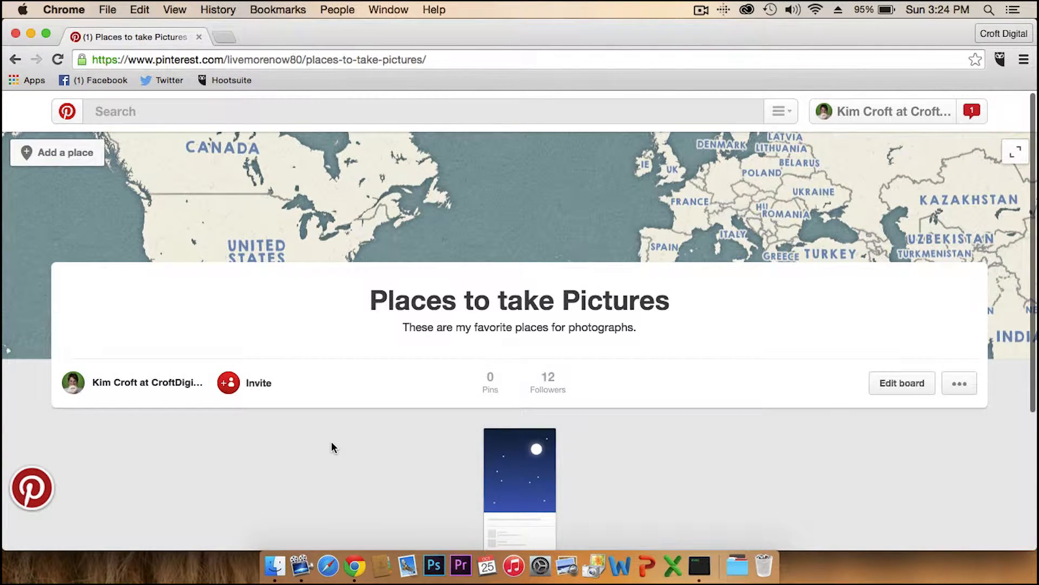
{"action": "scroll", "coordinate": [333, 448], "scroll_direction": "down", "scroll_amount": 5}
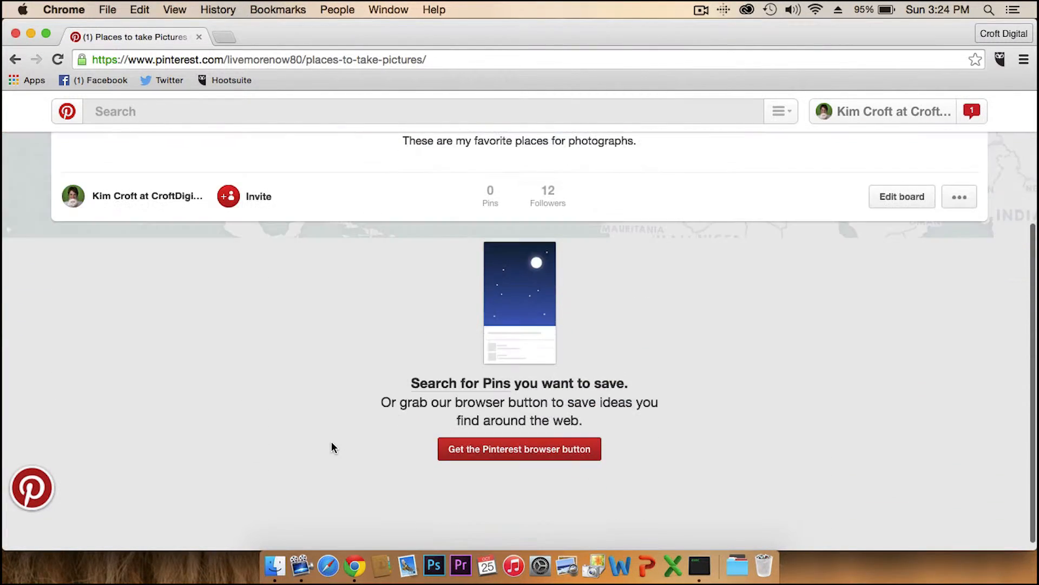
{"action": "scroll", "coordinate": [332, 447], "scroll_direction": "up", "scroll_amount": 5}
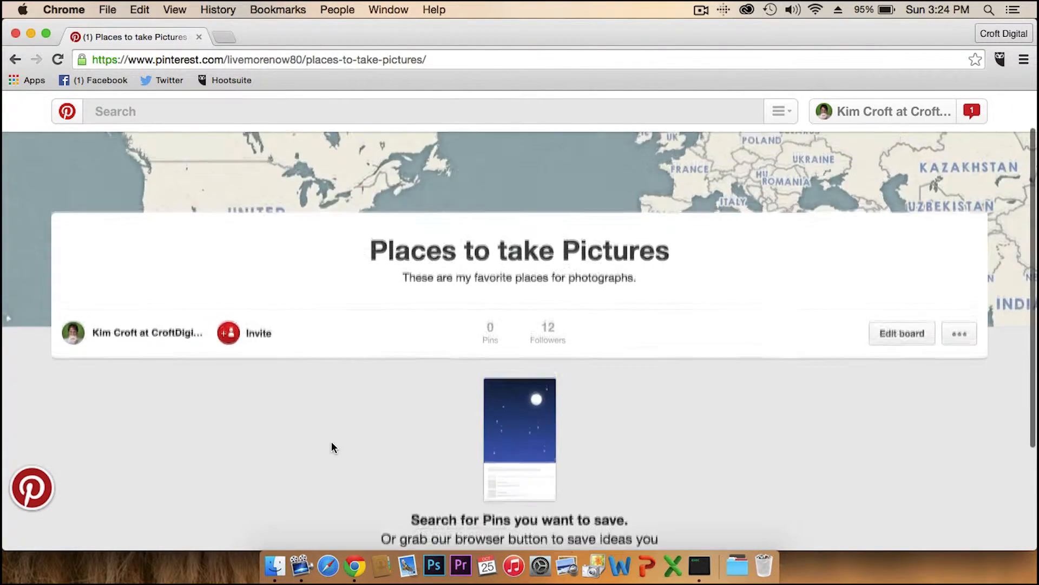
- Add Cantigny Park in Wheaton, IL as a place and pin it with the photo of the Cantigny sign behind tulips
{"action": "left_click", "coordinate": [49, 156]}
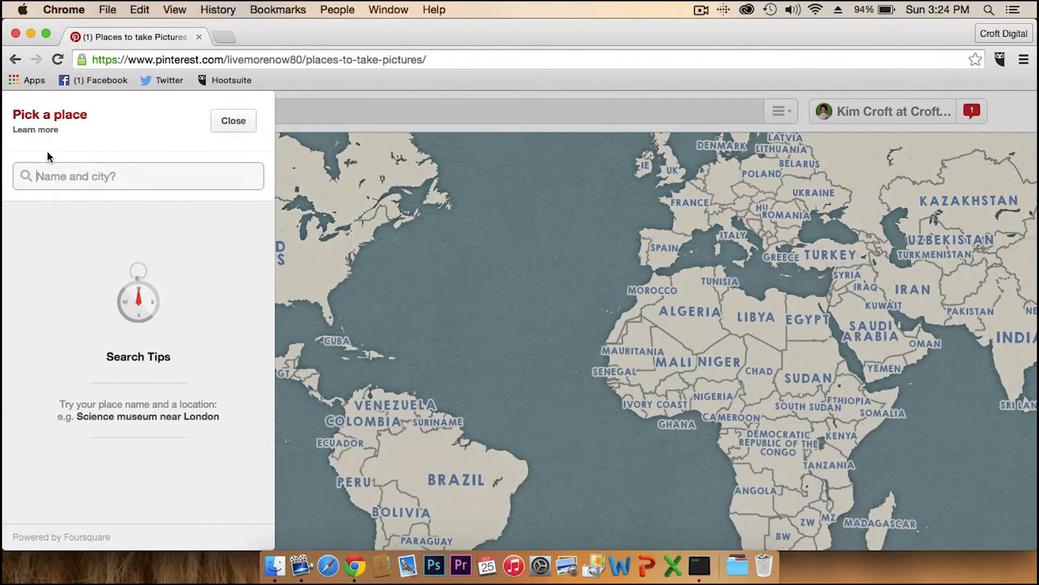
{"action": "type", "text": "cantigny"}
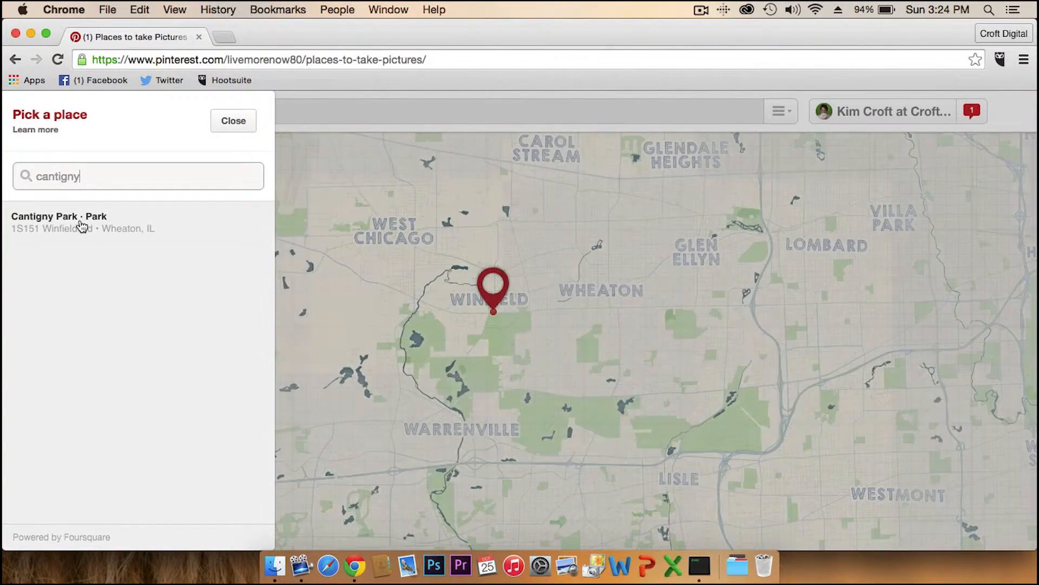
{"action": "left_click", "coordinate": [81, 225]}
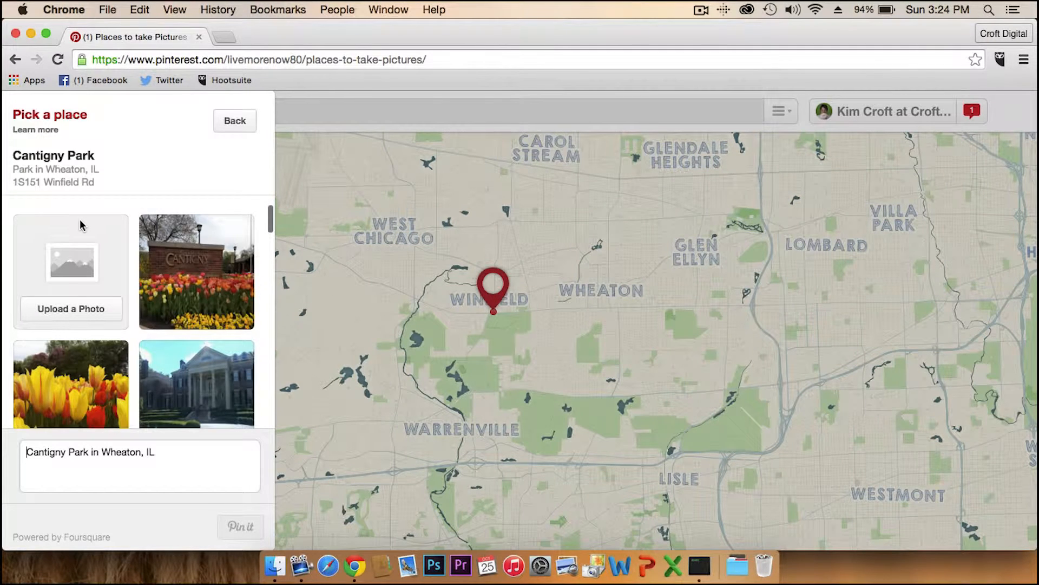
{"action": "left_click", "coordinate": [172, 268]}
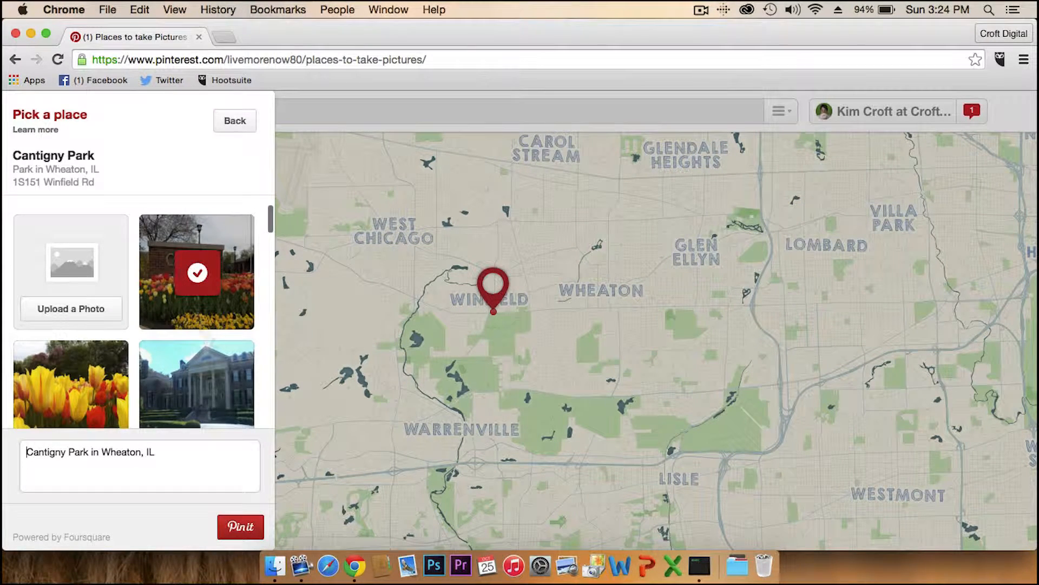
{"action": "left_click", "coordinate": [241, 527]}
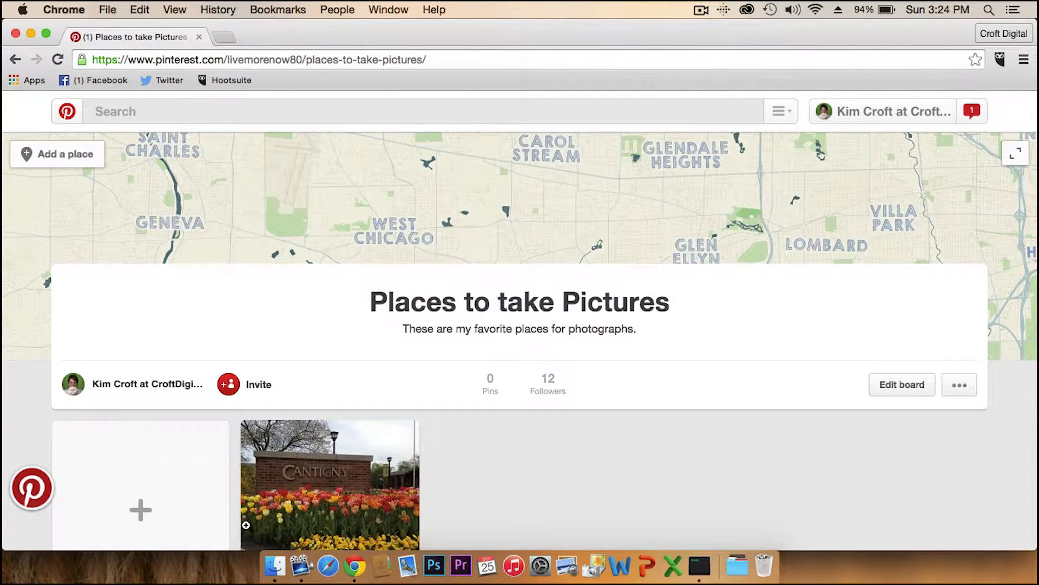
- Add Chicago Botanic Garden in Glencoe, IL as a second place and pin it with the first suggested photo
{"action": "scroll", "coordinate": [246, 525], "scroll_direction": "down", "scroll_amount": 1}
{"action": "scroll", "coordinate": [246, 525], "scroll_direction": "down", "scroll_amount": 3}
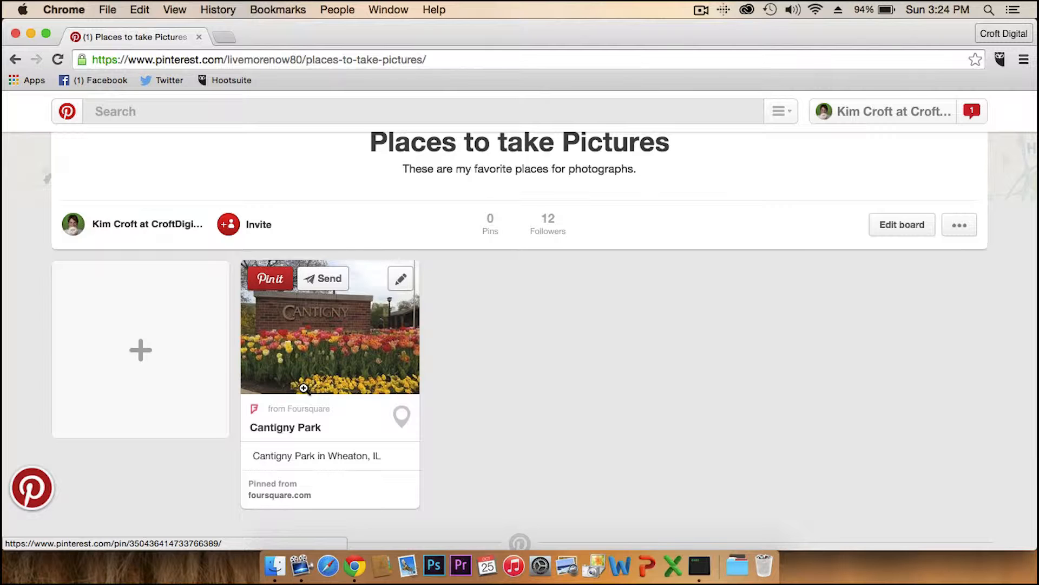
{"action": "mouse_move", "coordinate": [132, 375]}
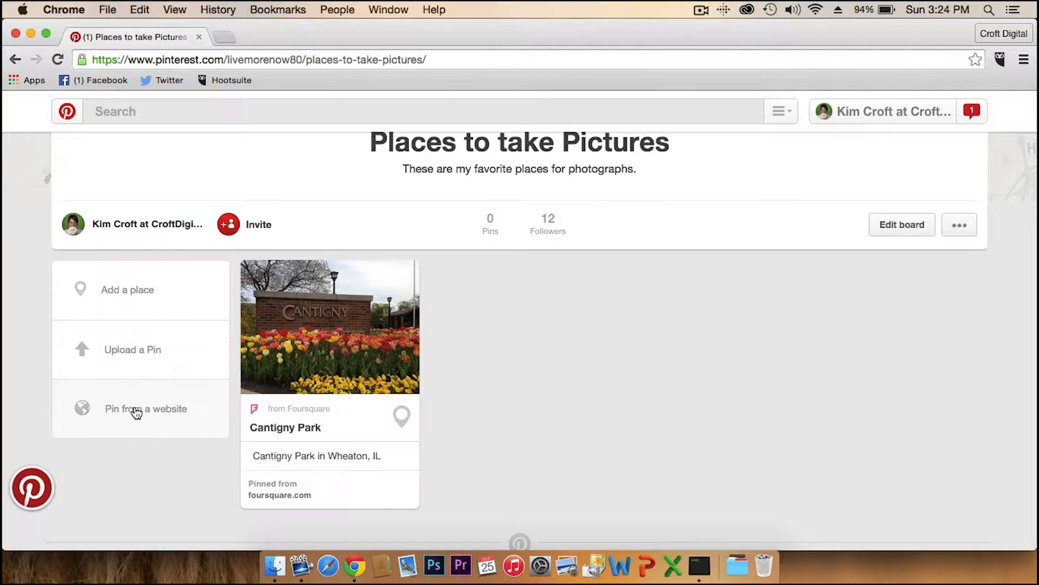
{"action": "left_click", "coordinate": [139, 300]}
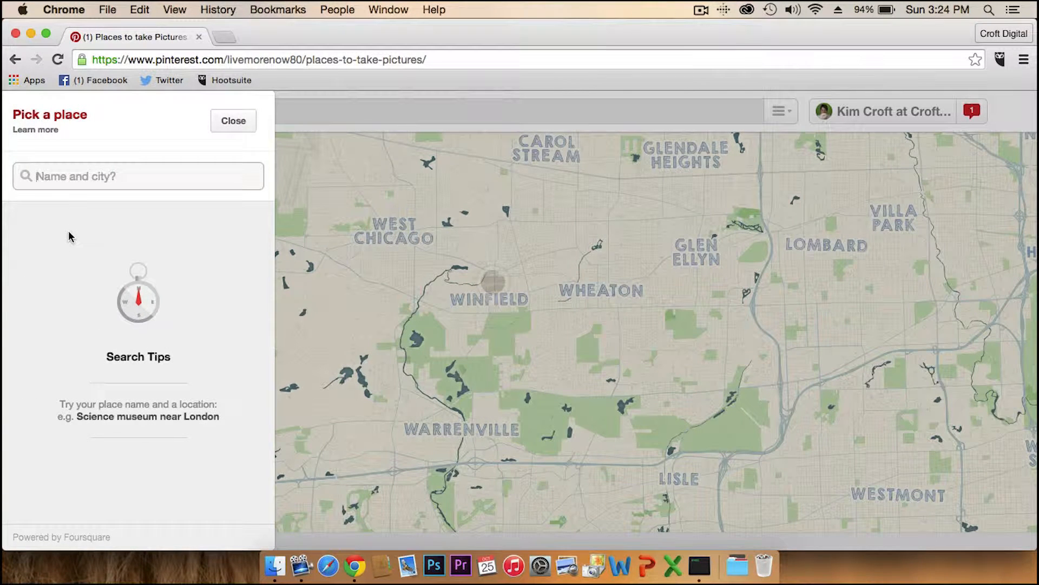
{"action": "type", "text": "chicago bo"}
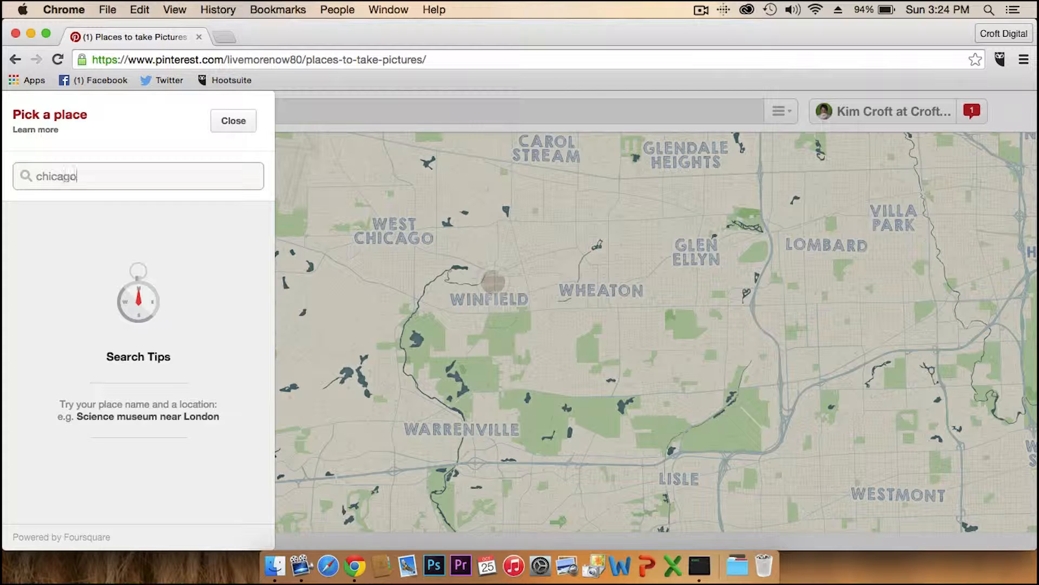
{"action": "type", "text": "tanic"}
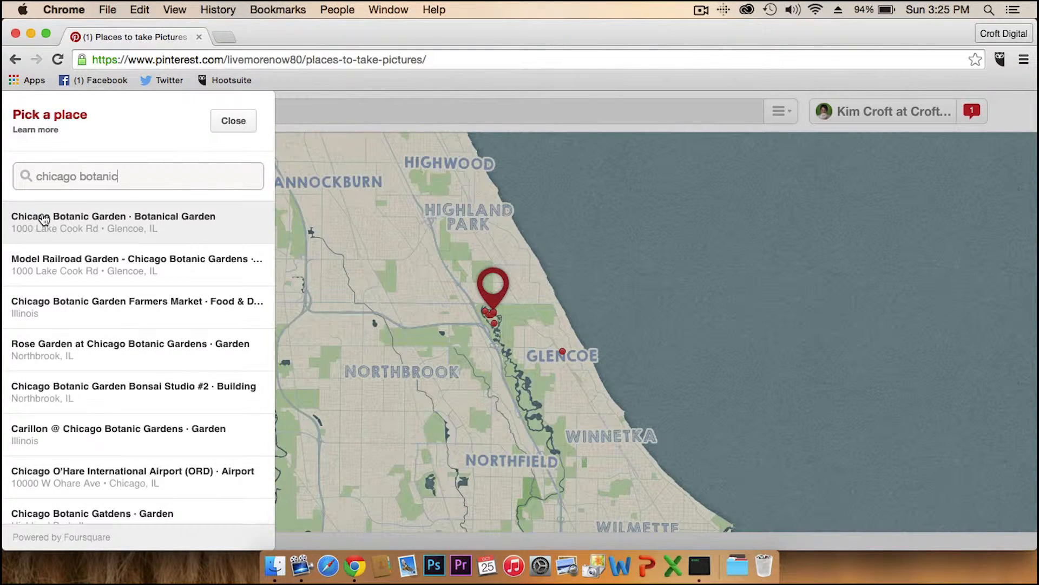
{"action": "left_click", "coordinate": [43, 216]}
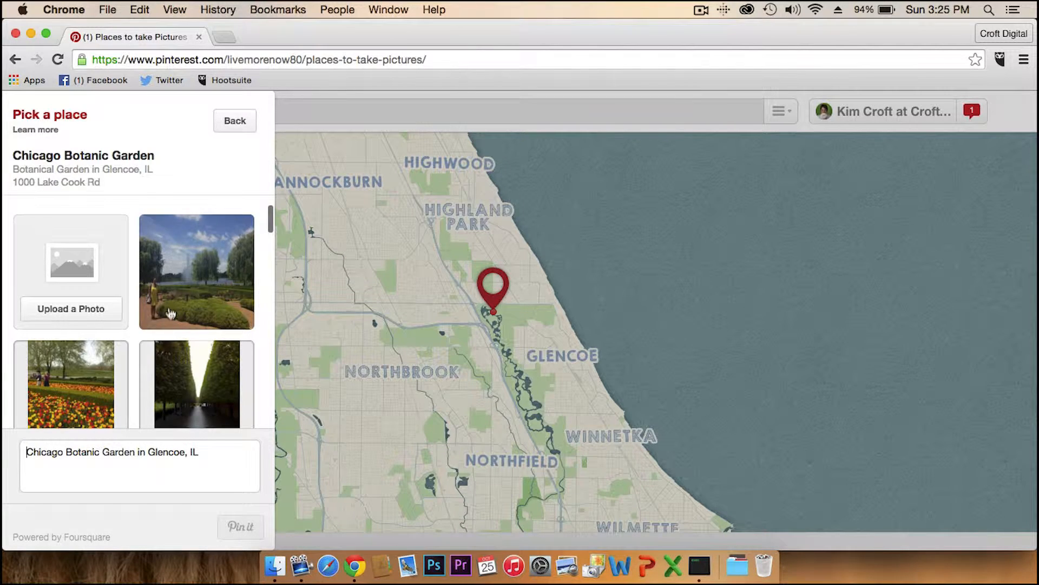
{"action": "left_click", "coordinate": [188, 283]}
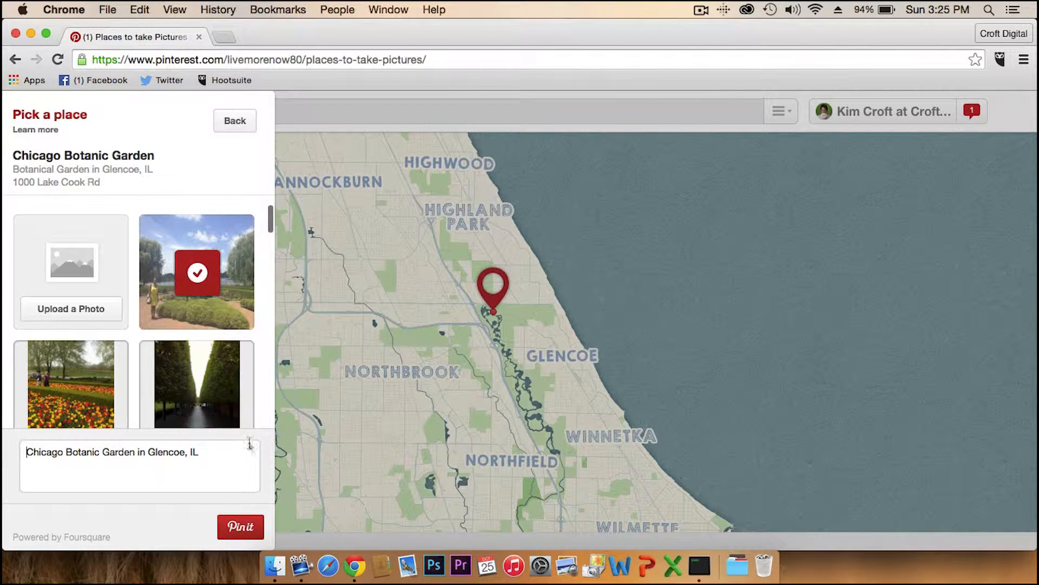
{"action": "left_click", "coordinate": [238, 528]}
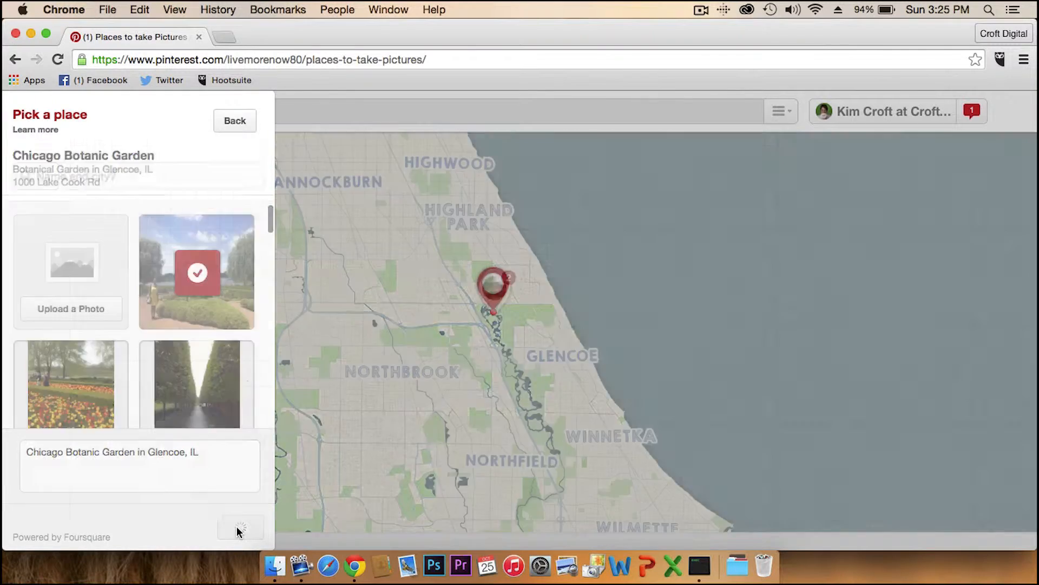
- Start an uploaded pin on the board using the image NEW CARD.jpg from the Desktop, browsing the files as icons
{"action": "scroll", "coordinate": [236, 530], "scroll_direction": "down", "scroll_amount": 3}
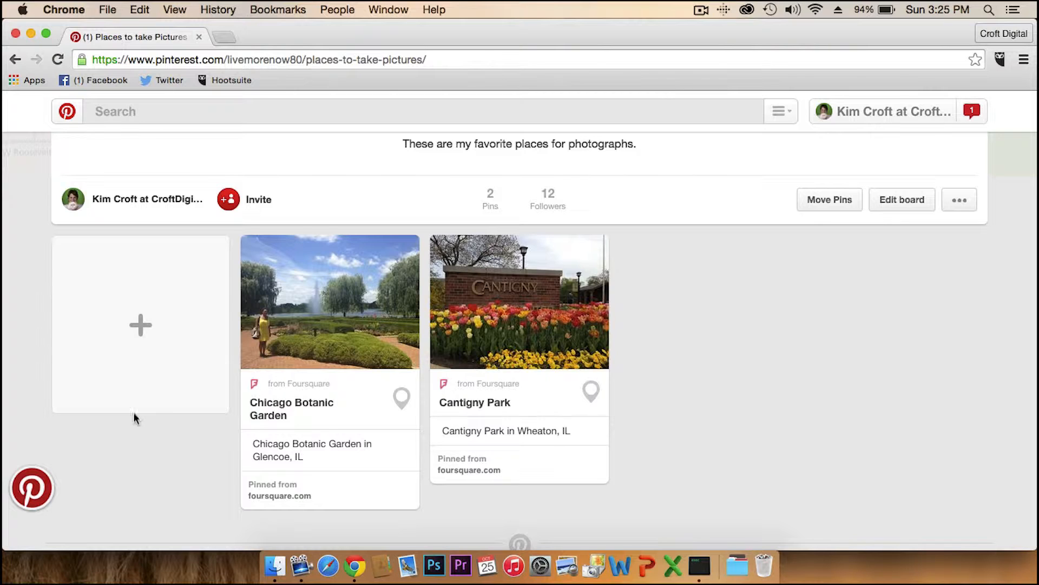
{"action": "mouse_move", "coordinate": [144, 325]}
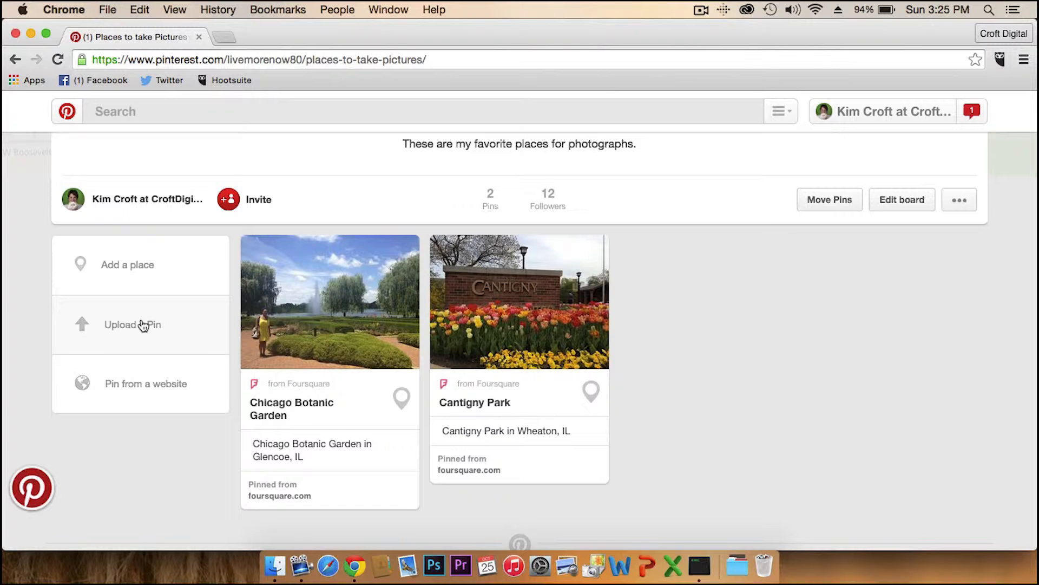
{"action": "left_click", "coordinate": [140, 330]}
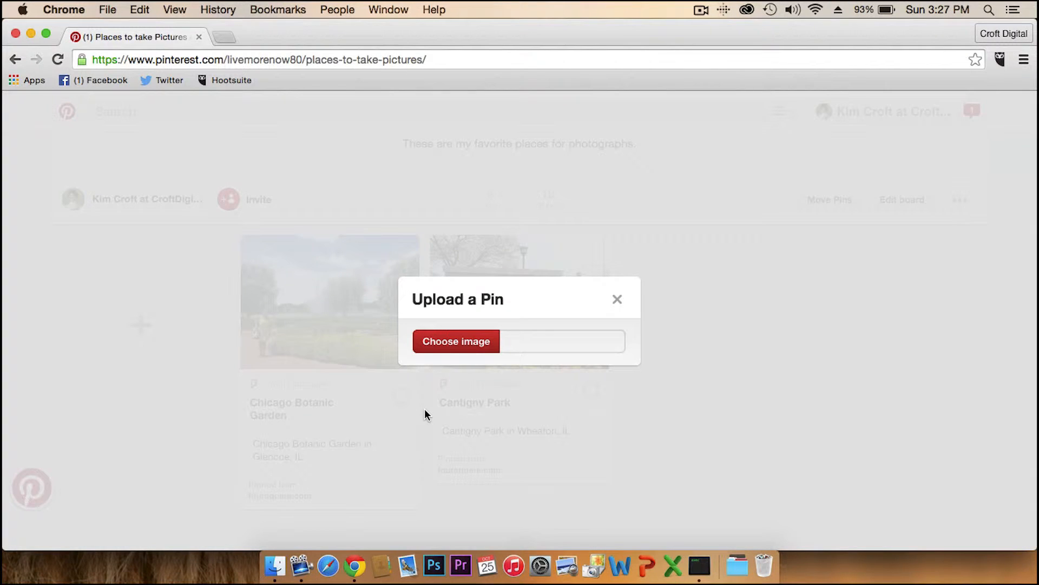
{"action": "left_click", "coordinate": [455, 344]}
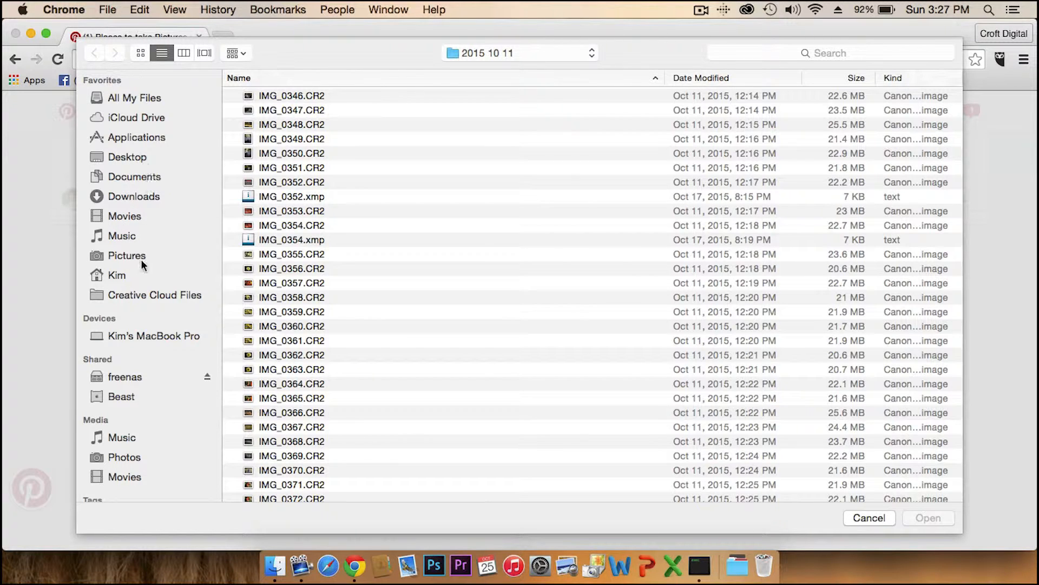
{"action": "left_click", "coordinate": [135, 157]}
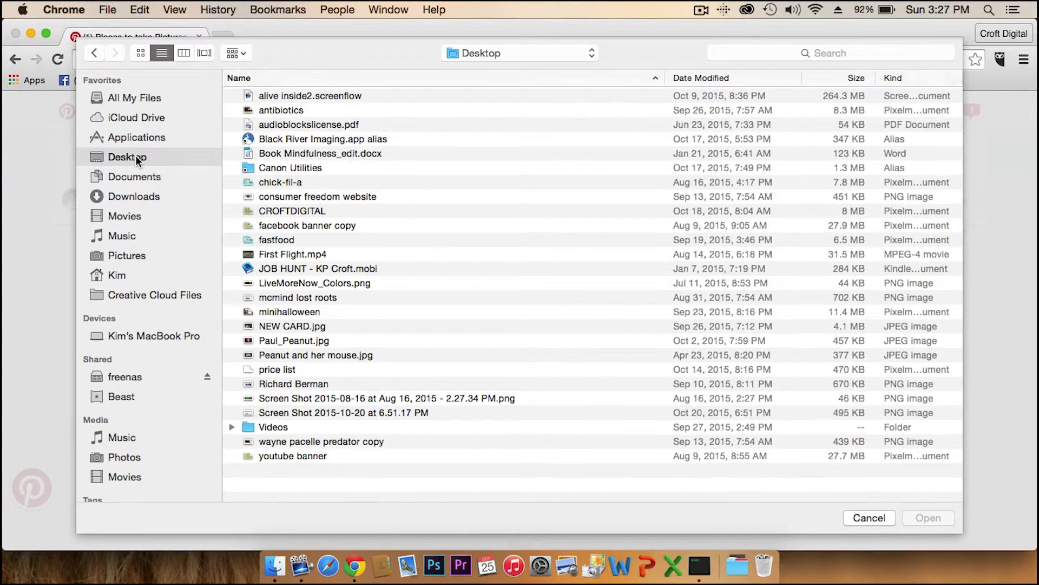
{"action": "left_click", "coordinate": [141, 53]}
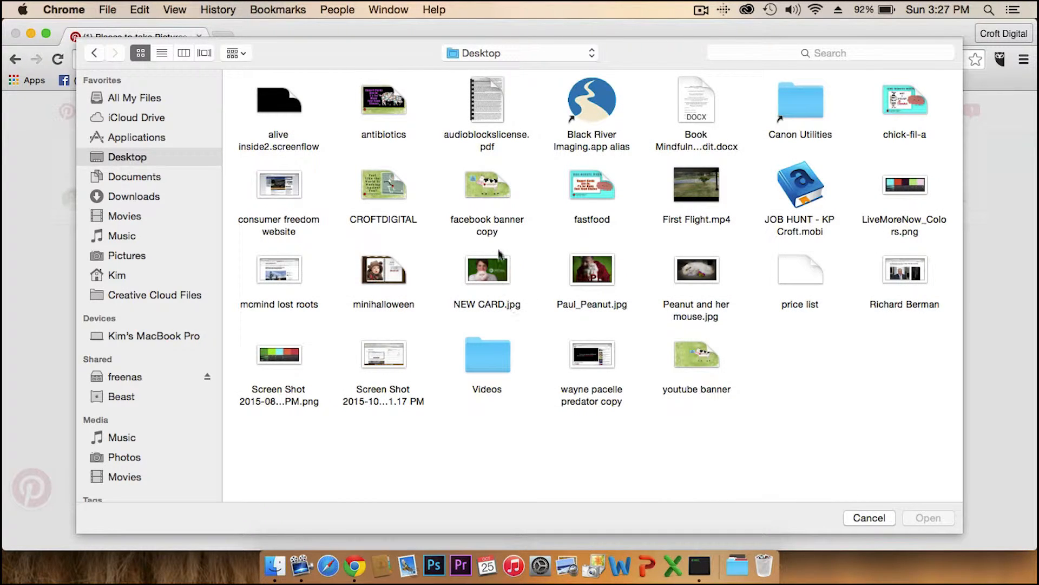
{"action": "left_click", "coordinate": [485, 277]}
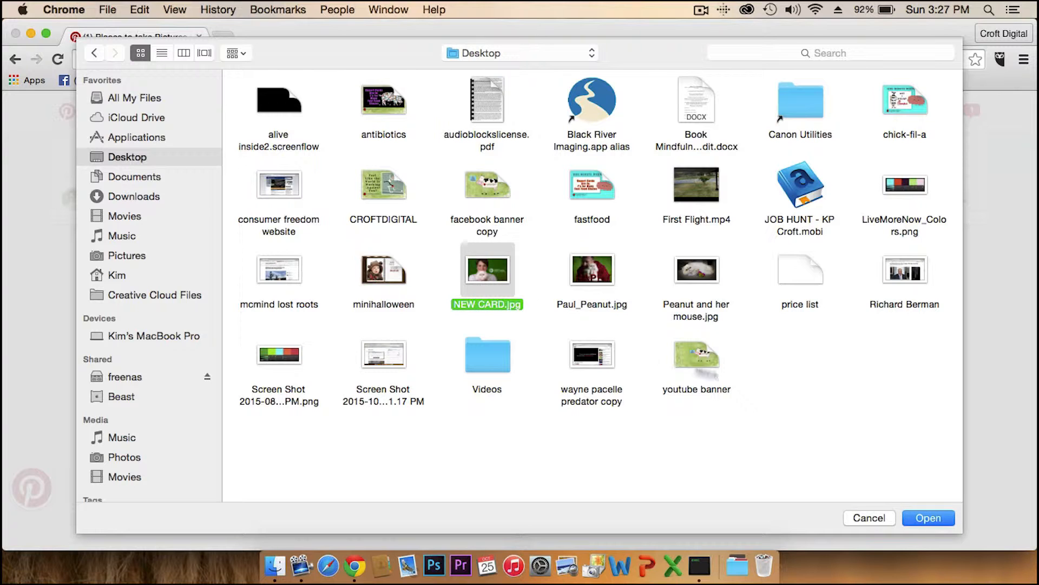
{"action": "left_click", "coordinate": [928, 517]}
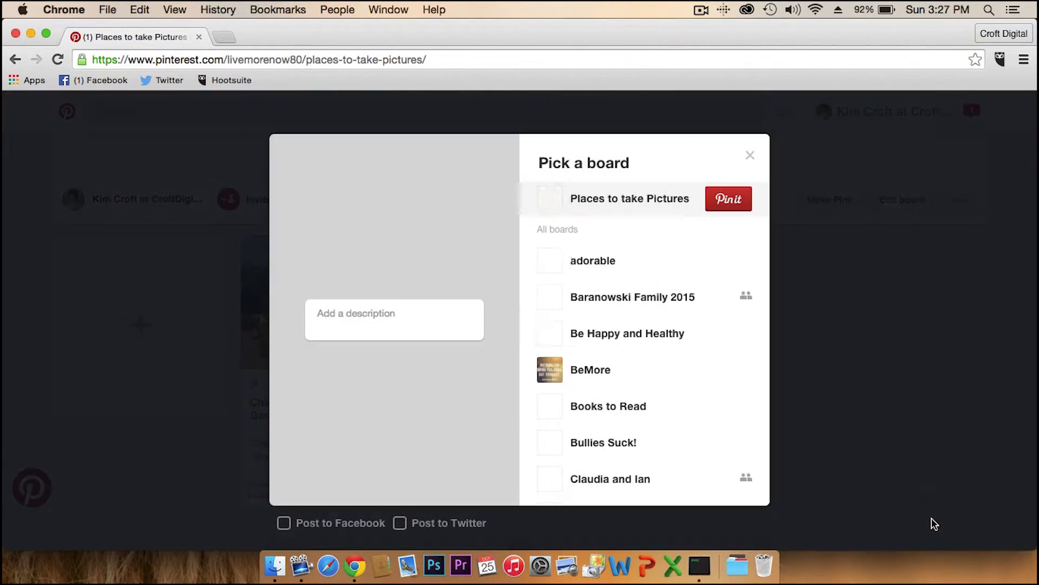
- Find "Places to take Pictures" among all the boards and save the uploaded image to it
{"action": "scroll", "coordinate": [591, 431], "scroll_direction": "down", "scroll_amount": 5}
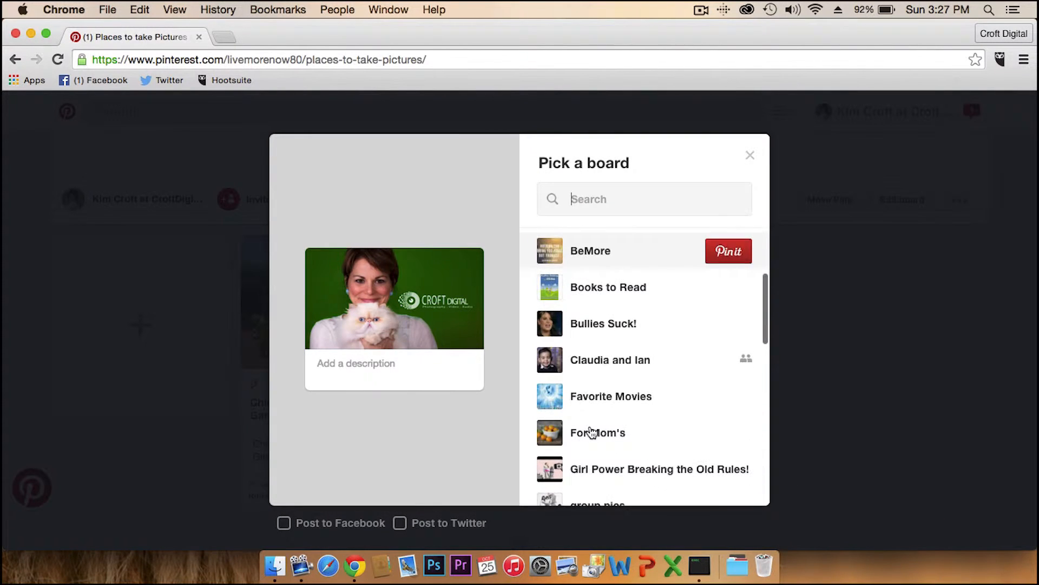
{"action": "scroll", "coordinate": [592, 431], "scroll_direction": "down", "scroll_amount": 10}
{"action": "scroll", "coordinate": [590, 432], "scroll_direction": "down", "scroll_amount": 5}
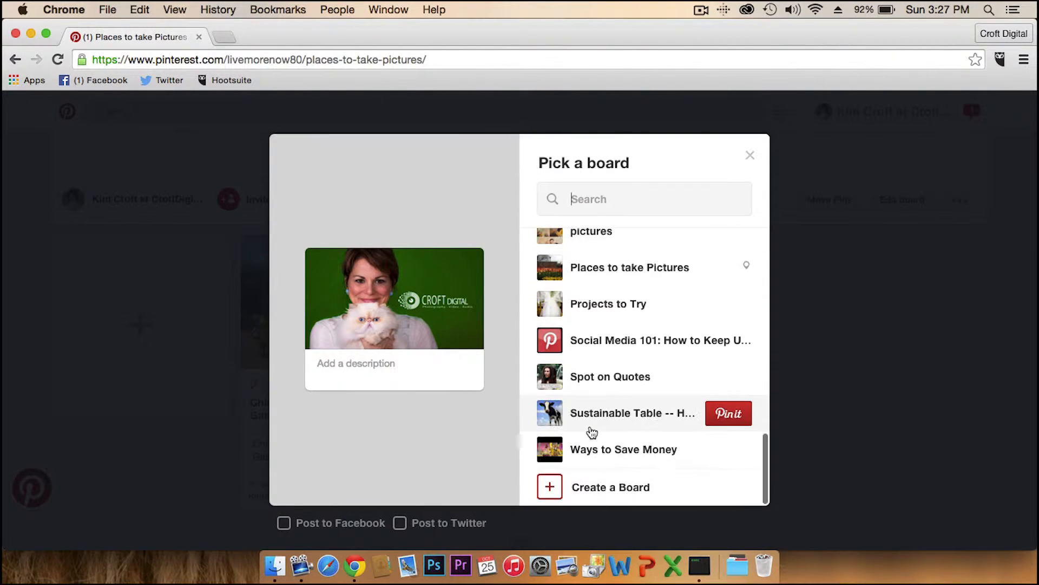
{"action": "scroll", "coordinate": [588, 432], "scroll_direction": "up", "scroll_amount": 2}
{"action": "left_click", "coordinate": [739, 343]}
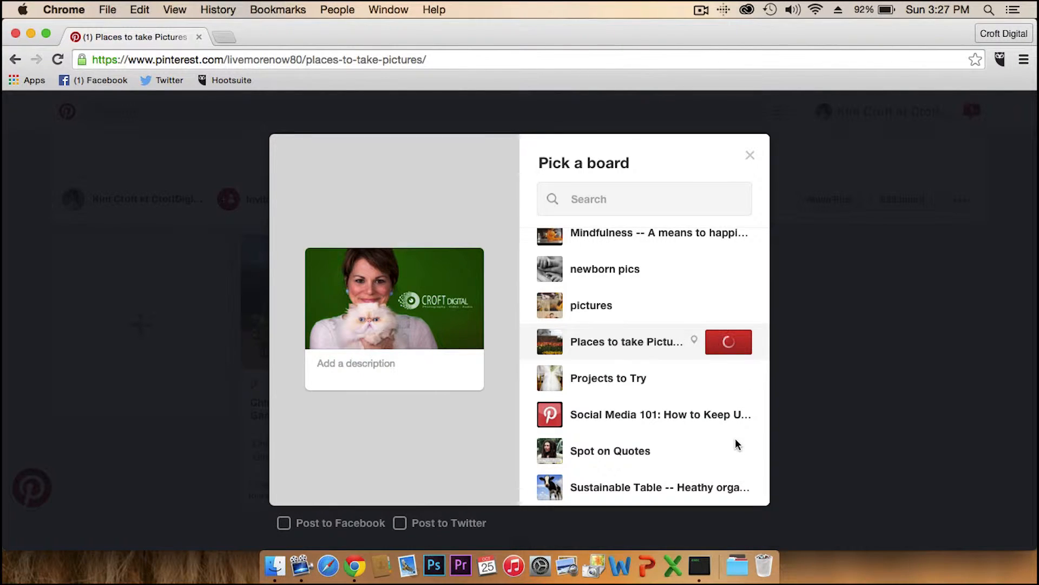
- Look over the pins on the "Places to take Pictures" board, including the uploaded pin and the cantignypark.com pin
{"action": "scroll", "coordinate": [469, 482], "scroll_direction": "down", "scroll_amount": 3}
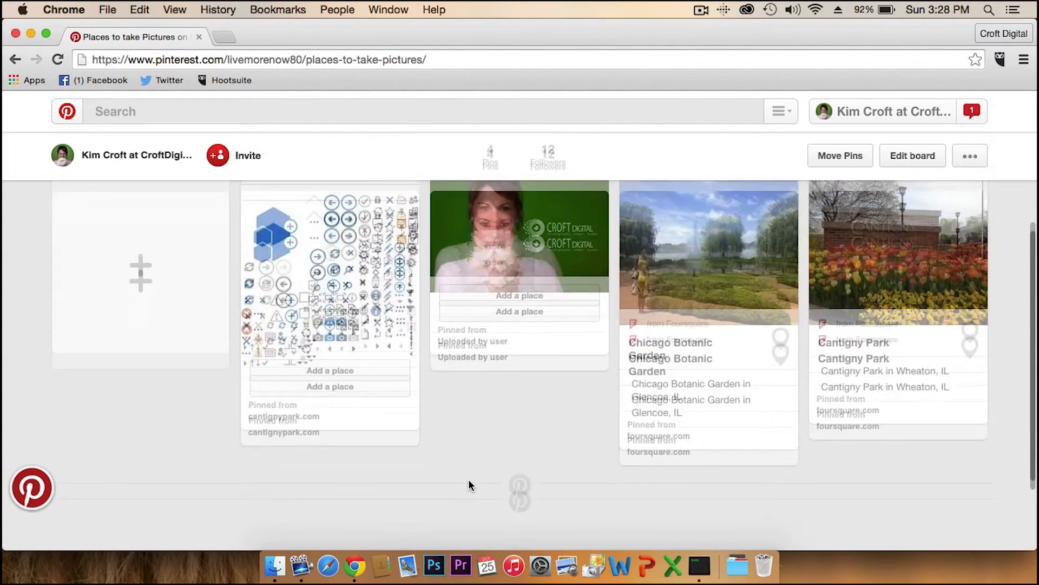
{"action": "scroll", "coordinate": [469, 481], "scroll_direction": "up", "scroll_amount": 6}
{"action": "scroll", "coordinate": [469, 481], "scroll_direction": "down", "scroll_amount": 1}
{"action": "scroll", "coordinate": [469, 481], "scroll_direction": "down", "scroll_amount": 4}
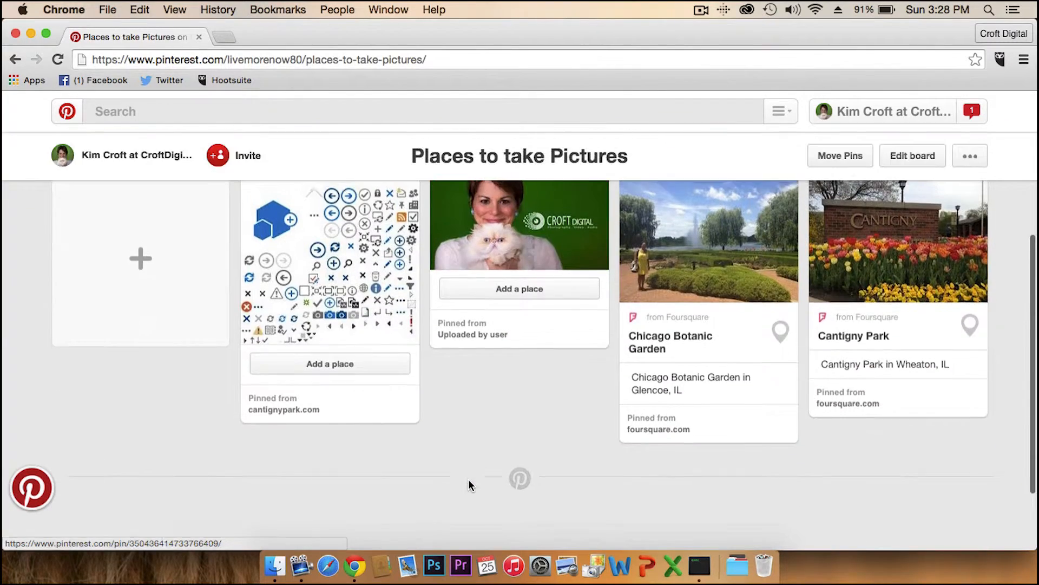
{"action": "scroll", "coordinate": [469, 481], "scroll_direction": "up", "scroll_amount": 1}
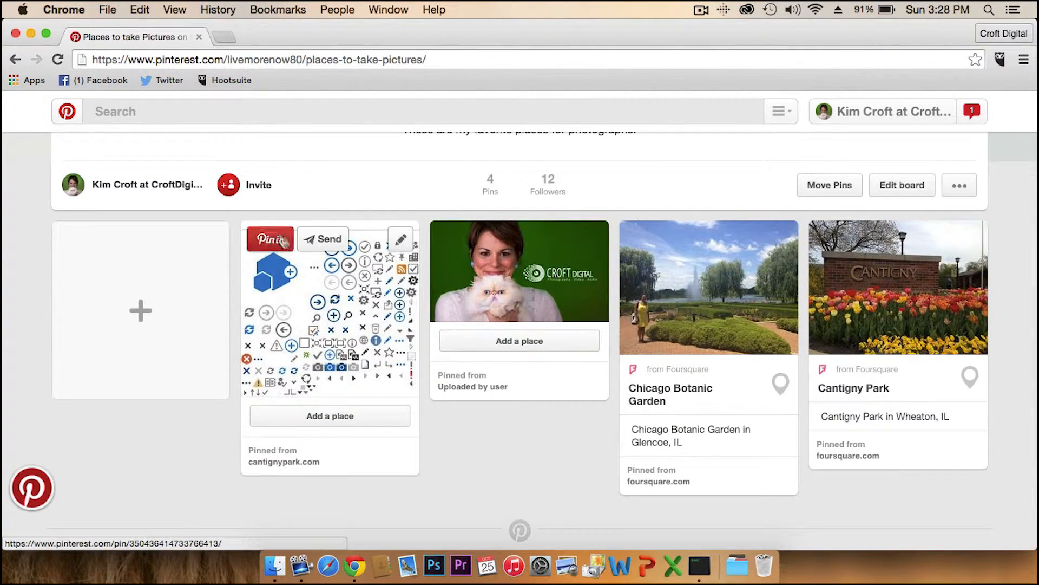
{"action": "left_click", "coordinate": [228, 111]}
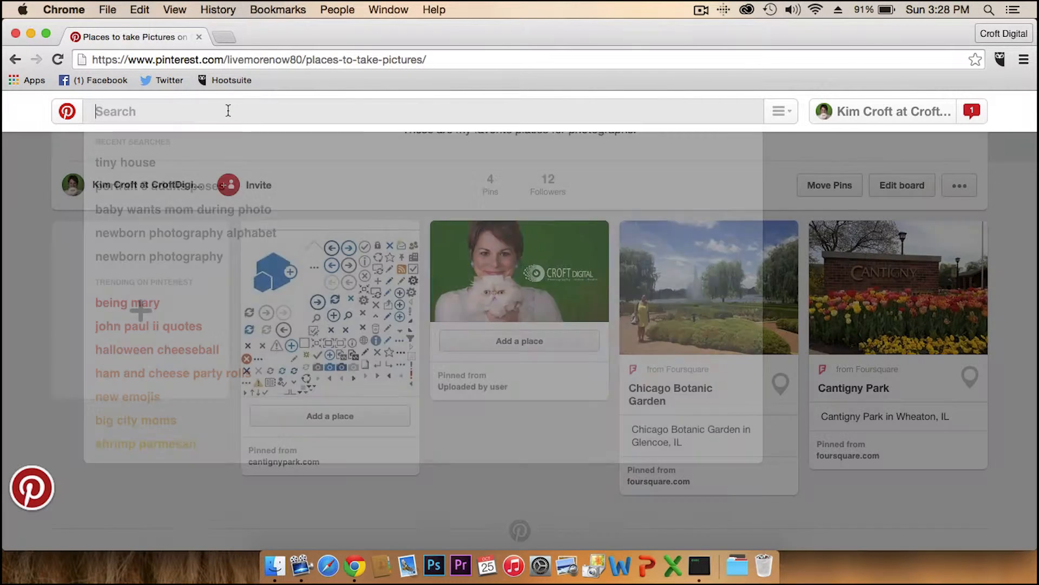
{"action": "left_click", "coordinate": [15, 355]}
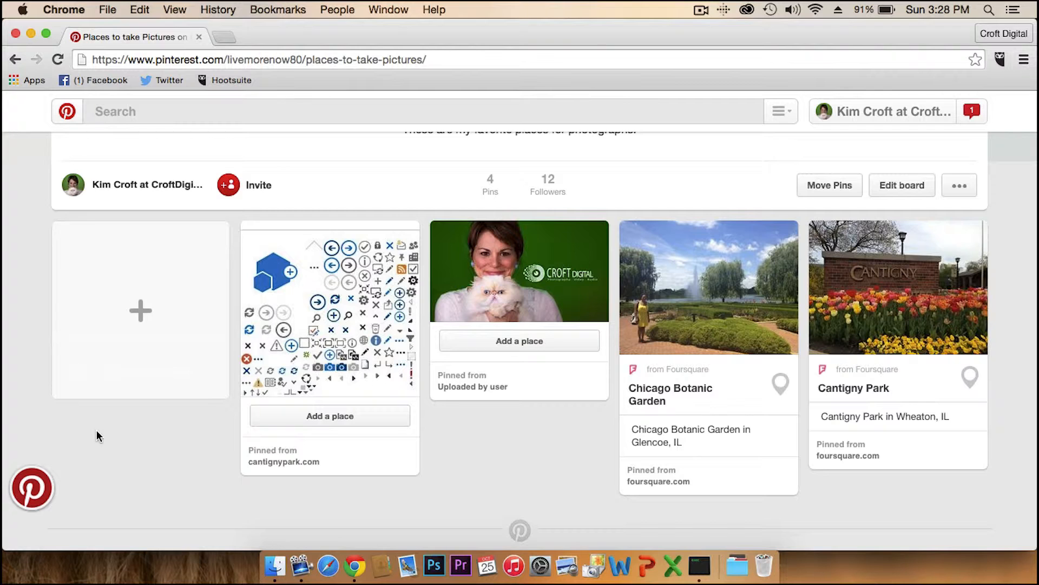
{"action": "scroll", "coordinate": [97, 435], "scroll_direction": "up", "scroll_amount": 5}
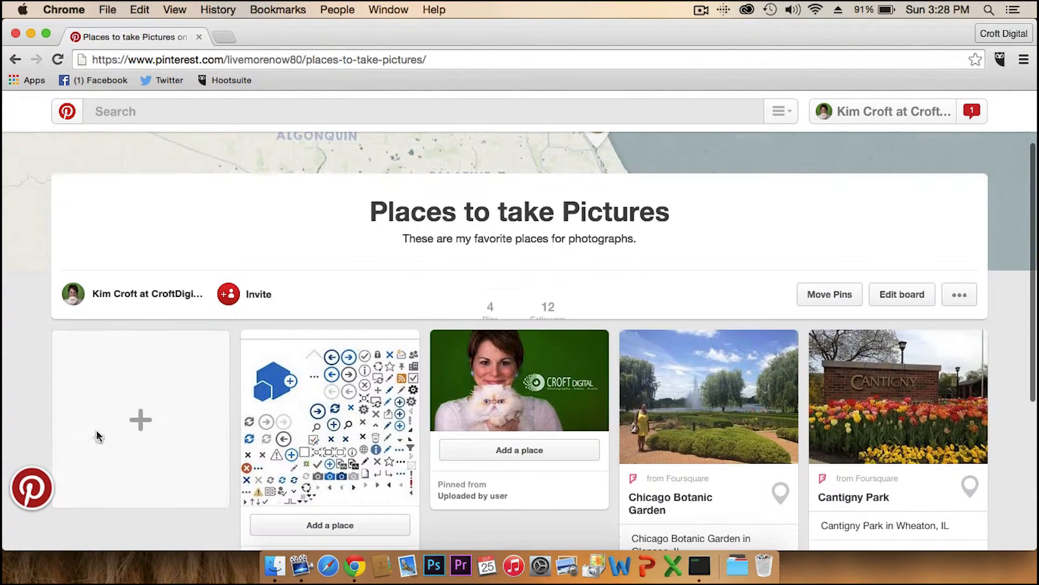
{"action": "scroll", "coordinate": [97, 435], "scroll_direction": "down", "scroll_amount": 3}
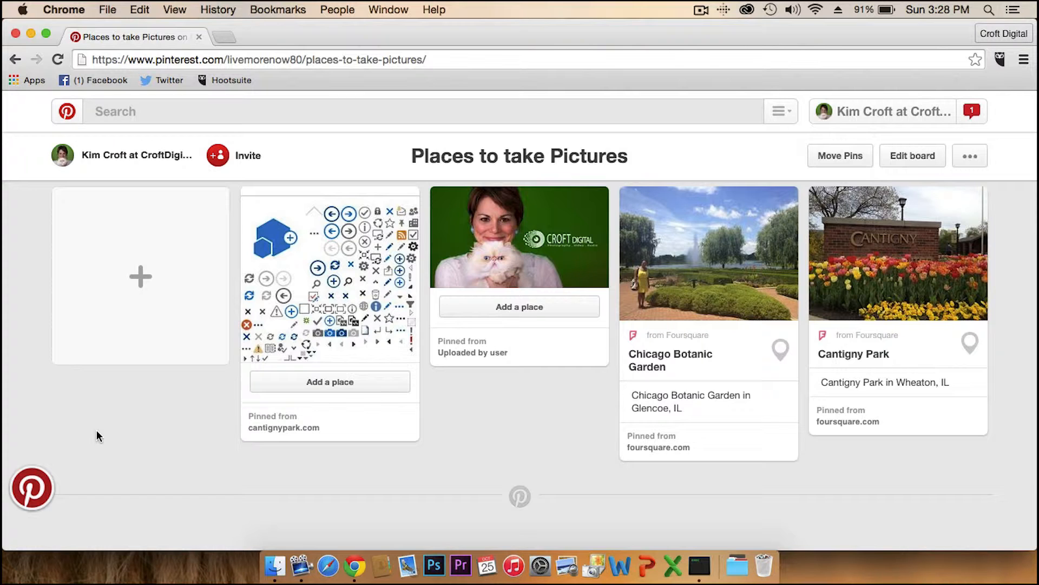
- Search Pinterest for "nail art"
{"action": "left_click", "coordinate": [124, 113]}
{"action": "type", "text": "nai"}
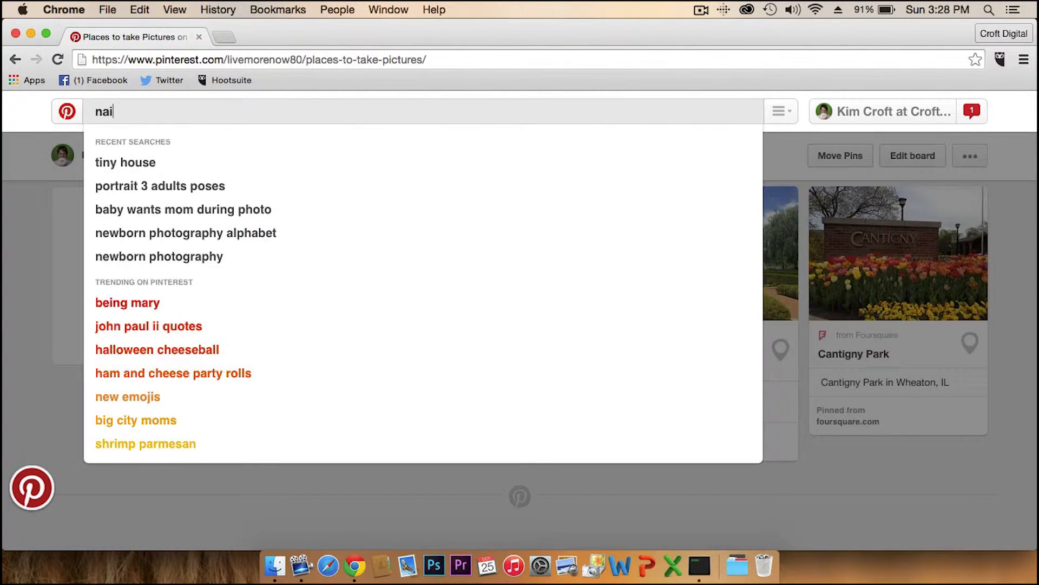
{"action": "type", "text": "l art"}
{"action": "key", "text": "Return"}
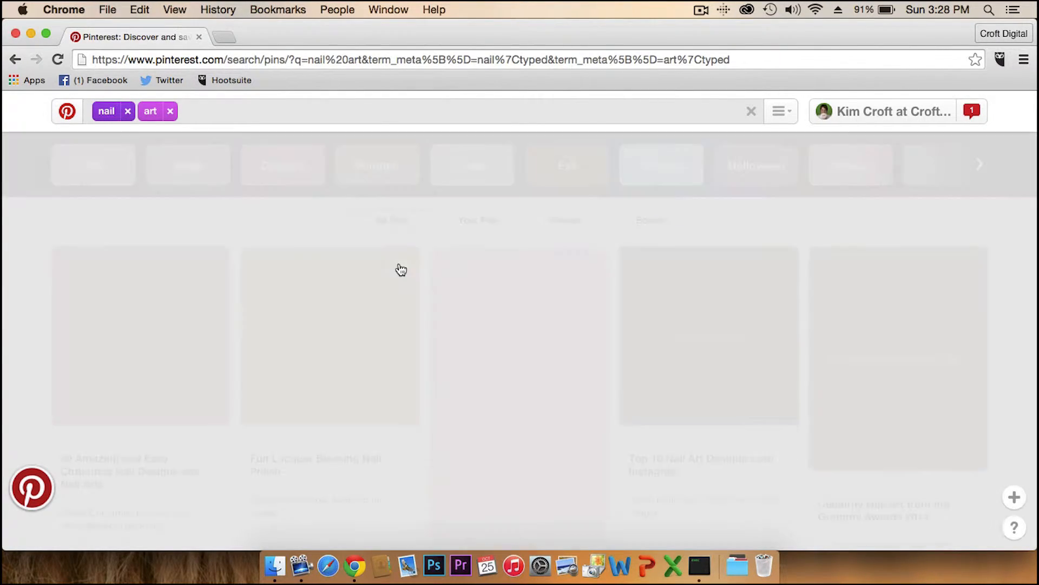
- Browse the nail art pins and examine their images, sources and save options
{"action": "scroll", "coordinate": [448, 352], "scroll_direction": "down", "scroll_amount": 10}
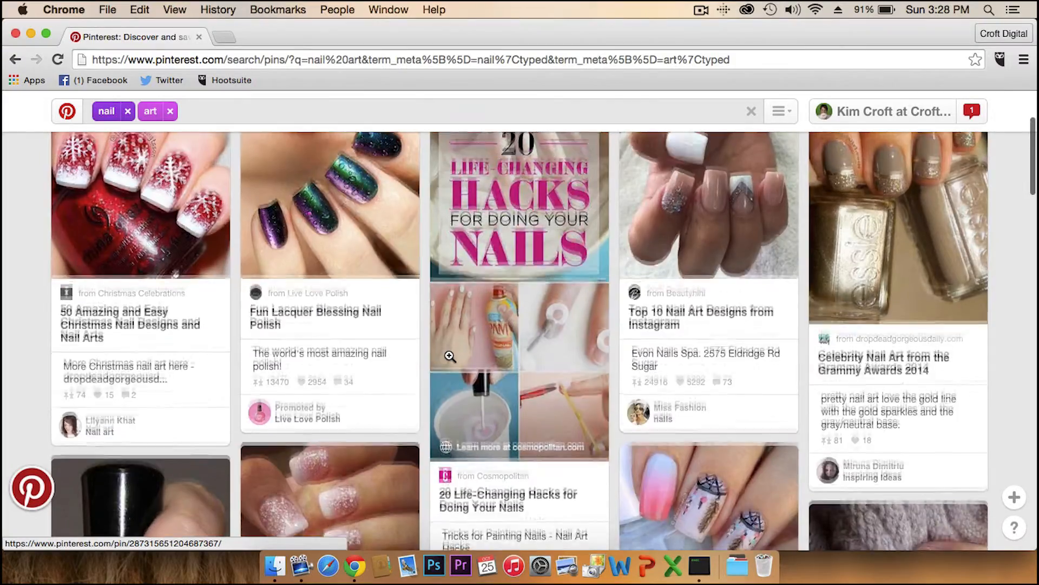
{"action": "scroll", "coordinate": [450, 356], "scroll_direction": "down", "scroll_amount": 10}
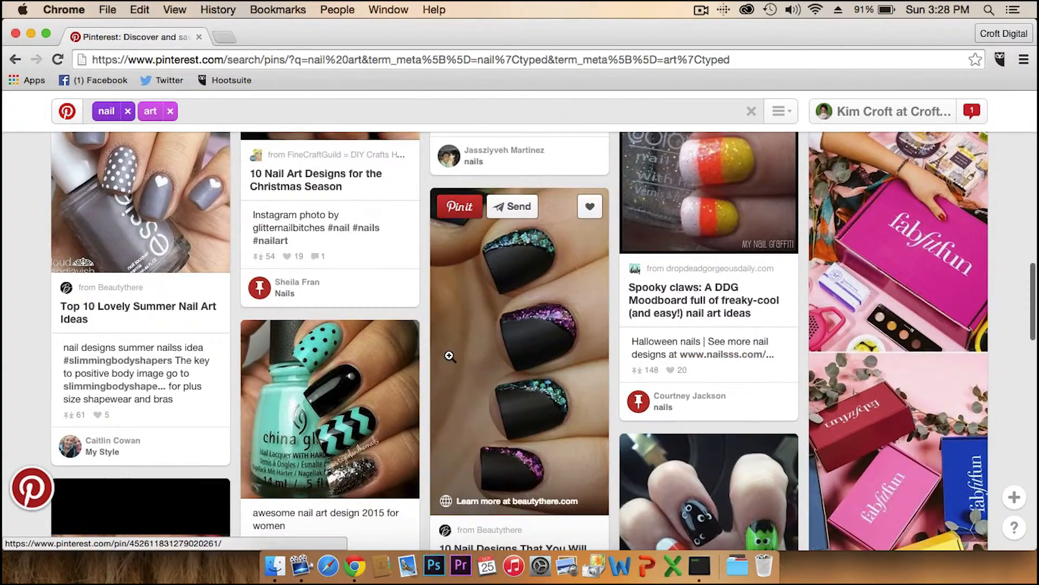
{"action": "scroll", "coordinate": [449, 356], "scroll_direction": "up", "scroll_amount": 5}
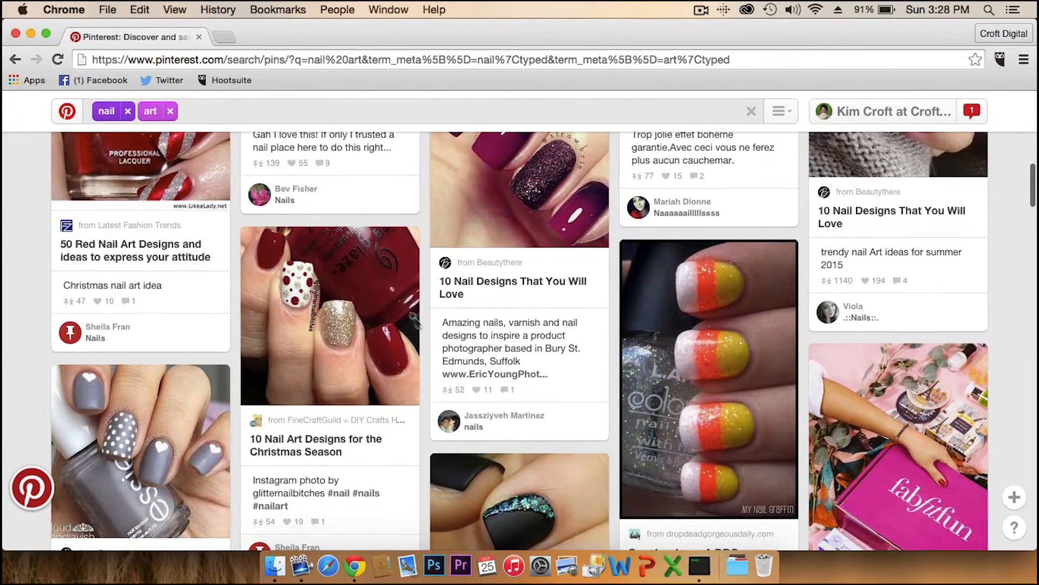
{"action": "scroll", "coordinate": [454, 263], "scroll_direction": "up", "scroll_amount": 6}
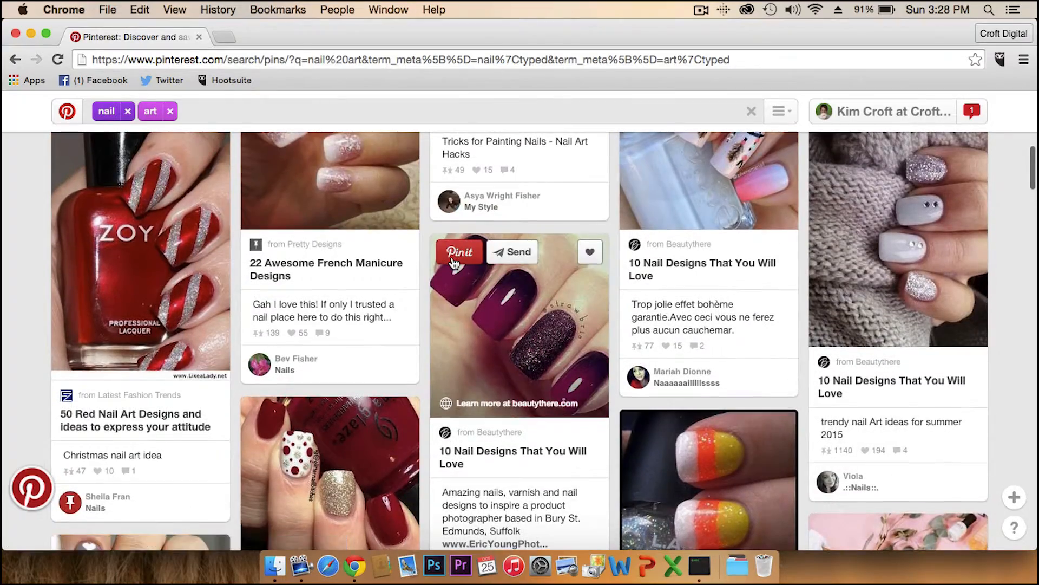
{"action": "scroll", "coordinate": [454, 262], "scroll_direction": "up", "scroll_amount": 5}
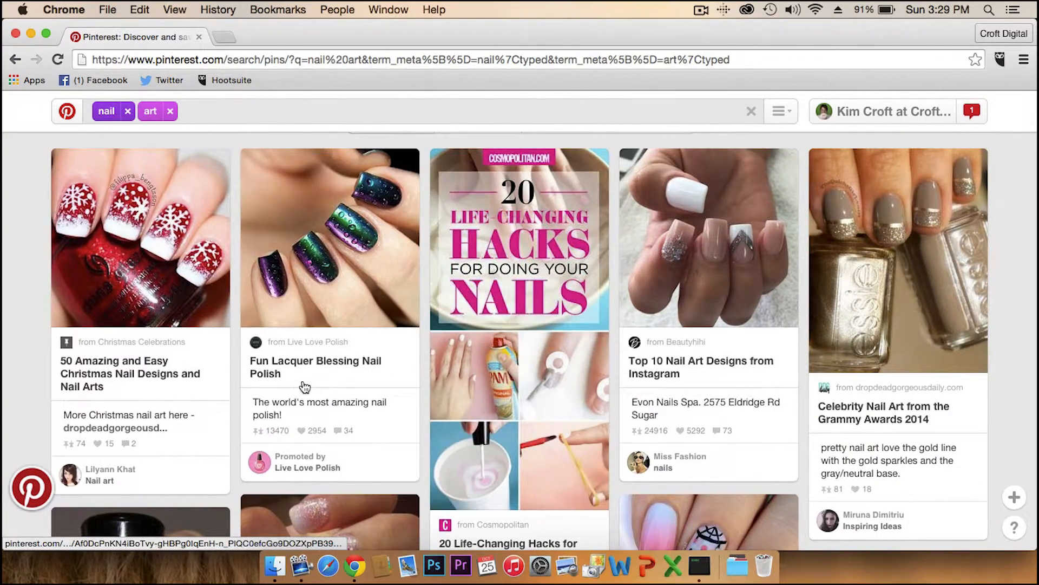
{"action": "scroll", "coordinate": [303, 385], "scroll_direction": "down", "scroll_amount": 7}
{"action": "scroll", "coordinate": [303, 386], "scroll_direction": "down", "scroll_amount": 8}
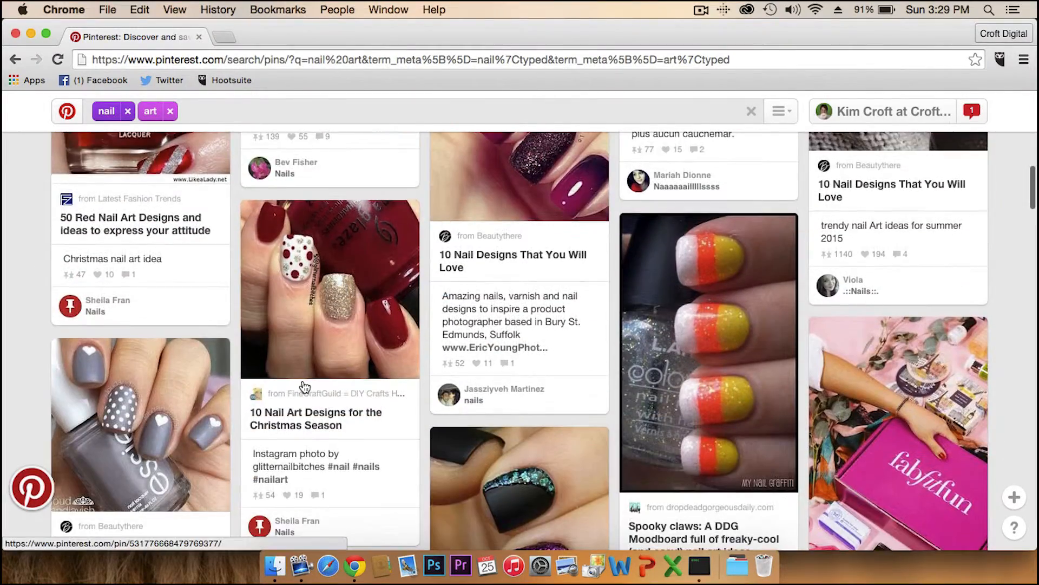
{"action": "scroll", "coordinate": [303, 382], "scroll_direction": "down", "scroll_amount": 9}
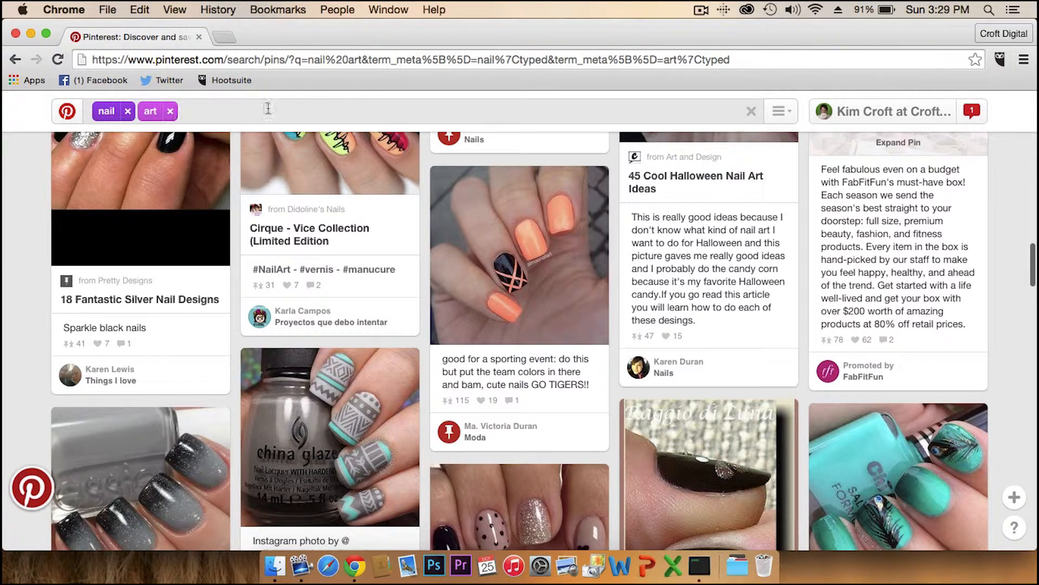
- Clear the current search, search for "vegan recipes" and skim the resulting pins
{"action": "left_click", "coordinate": [750, 112]}
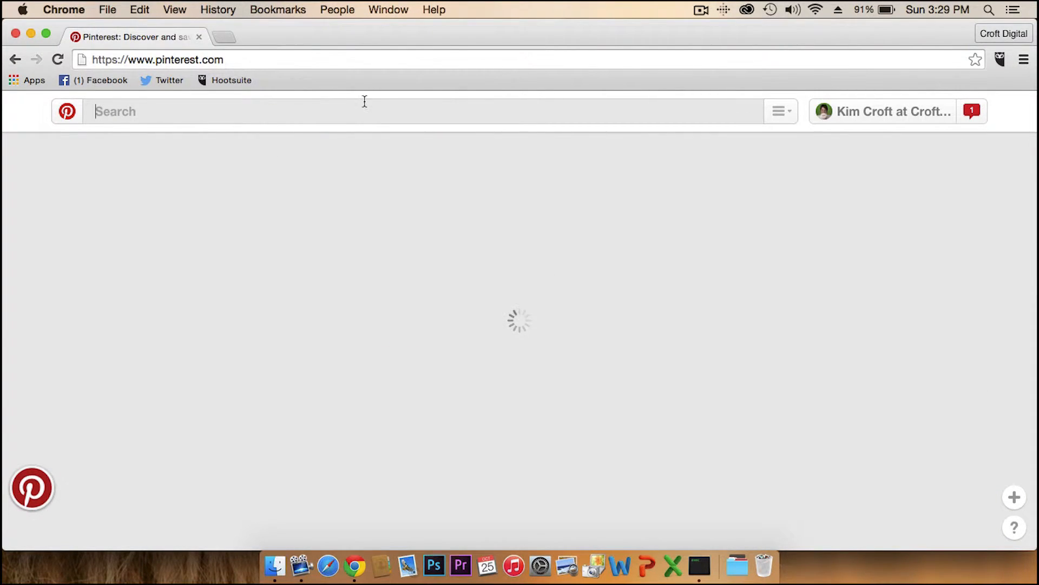
{"action": "type", "text": "vegan recipes"}
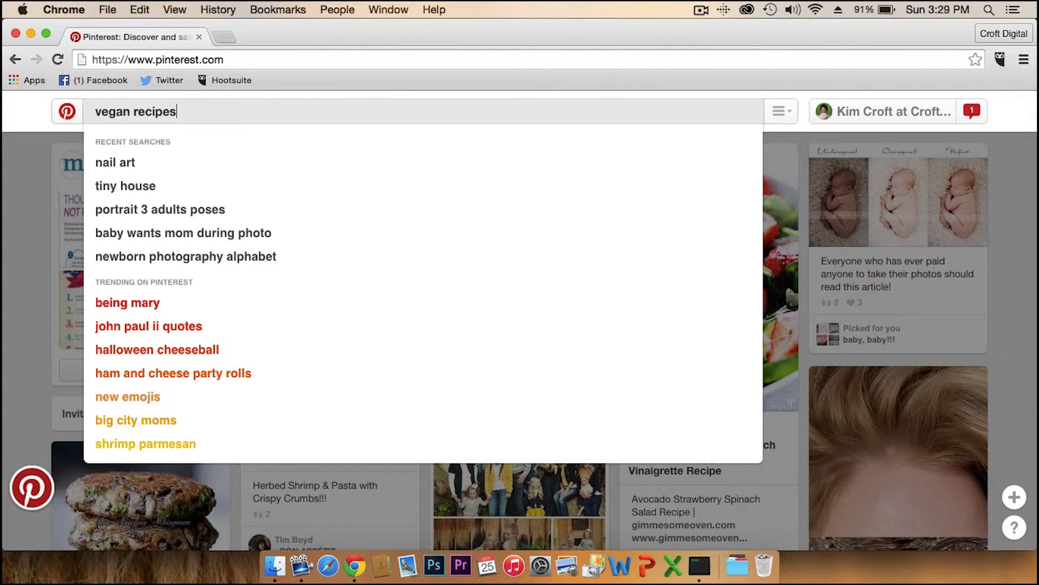
{"action": "key", "text": "Return"}
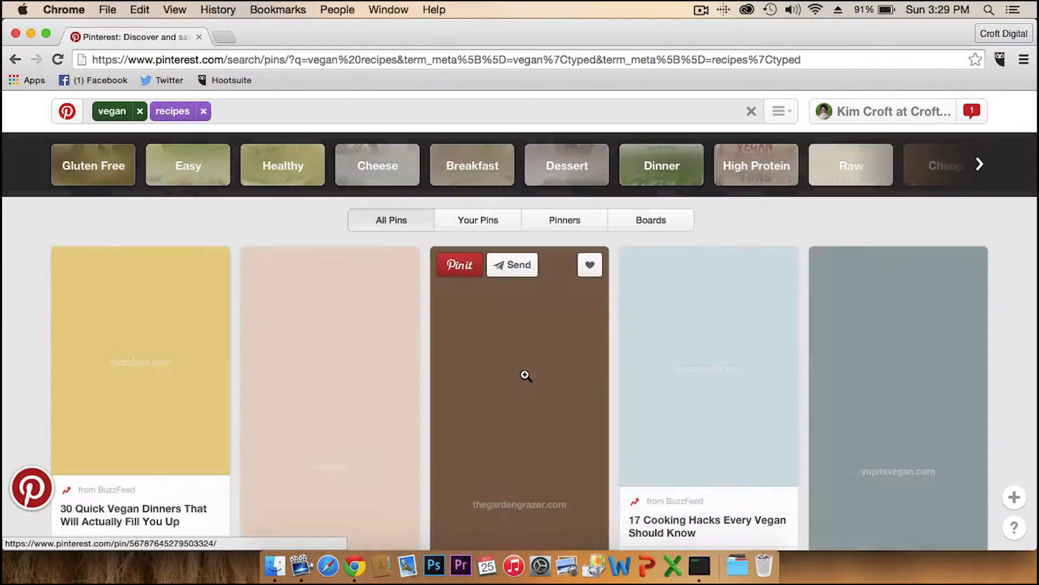
{"action": "scroll", "coordinate": [524, 375], "scroll_direction": "down", "scroll_amount": 10}
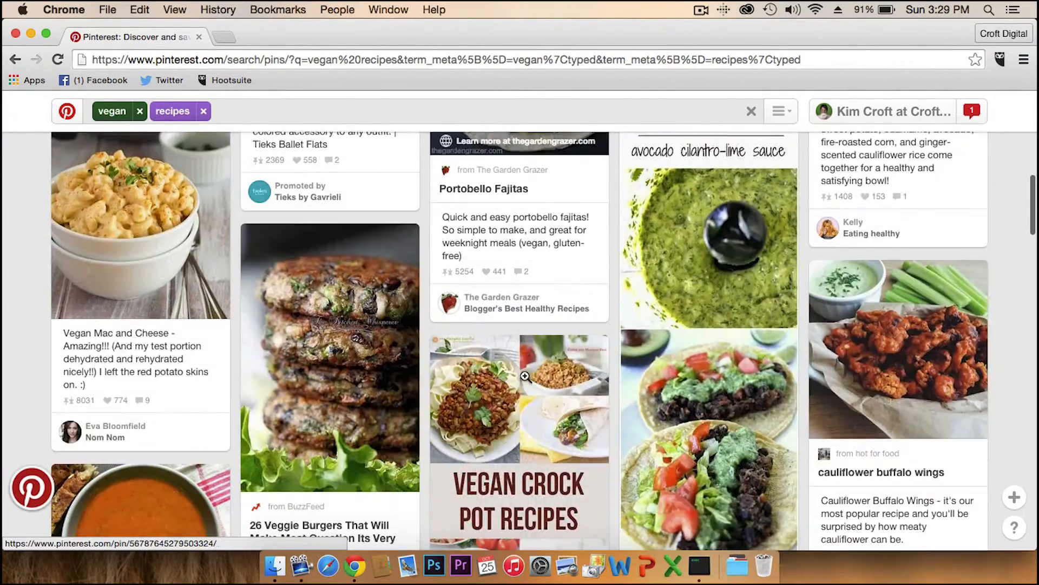
{"action": "scroll", "coordinate": [524, 376], "scroll_direction": "up", "scroll_amount": 10}
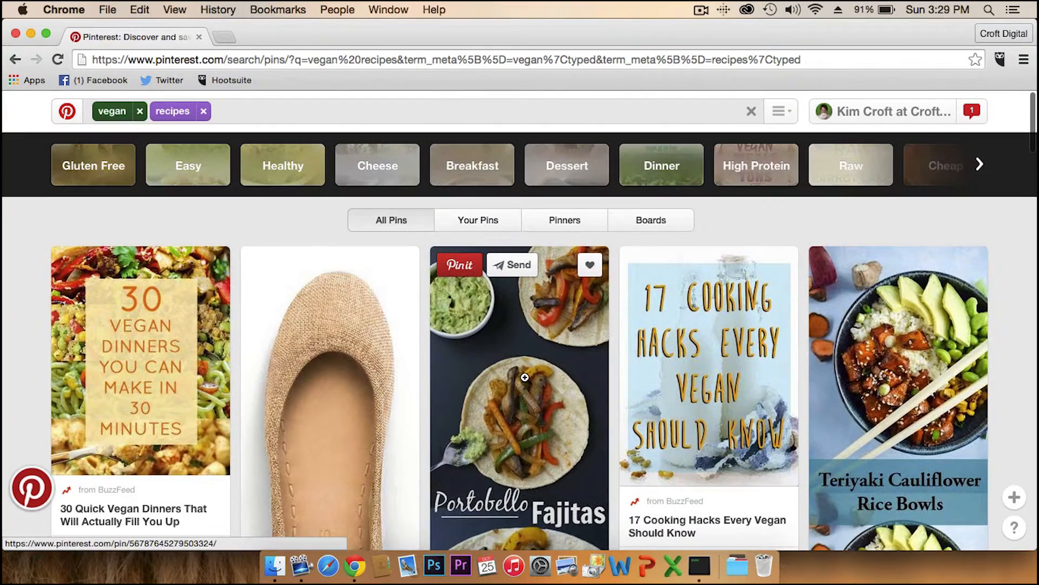
- Narrow the search to the suggested "vegan recipes dessert" and skim the dessert pins
{"action": "left_click", "coordinate": [250, 108]}
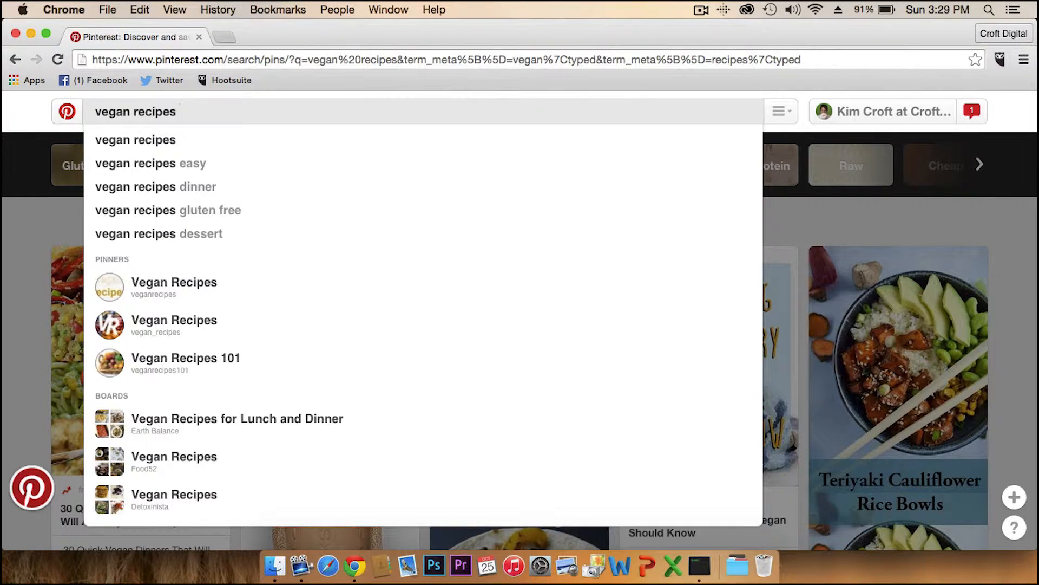
{"action": "left_click", "coordinate": [148, 232]}
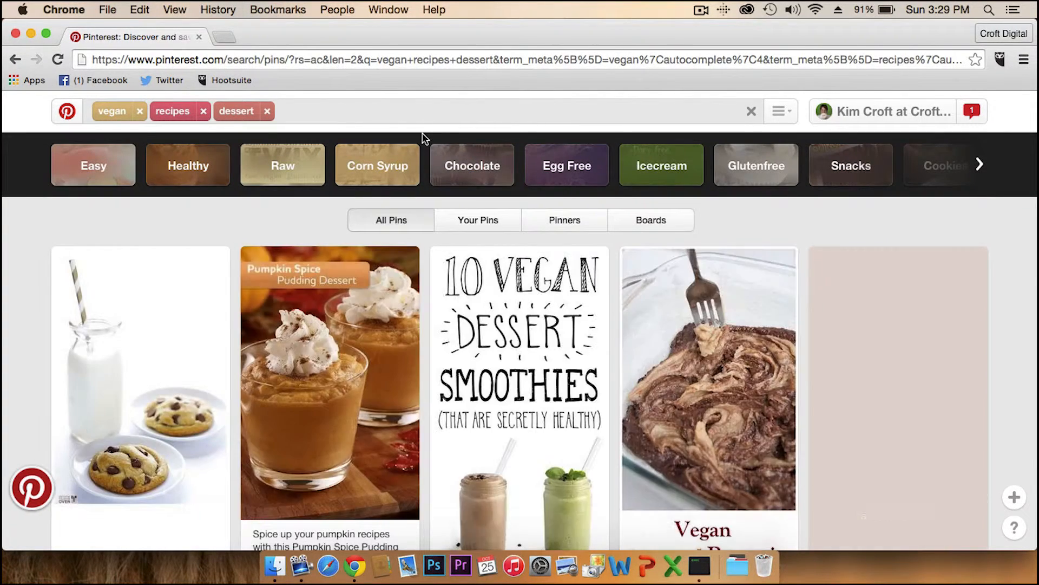
{"action": "scroll", "coordinate": [322, 410], "scroll_direction": "down", "scroll_amount": 10}
{"action": "scroll", "coordinate": [321, 405], "scroll_direction": "down", "scroll_amount": 5}
{"action": "scroll", "coordinate": [320, 406], "scroll_direction": "up", "scroll_amount": 20}
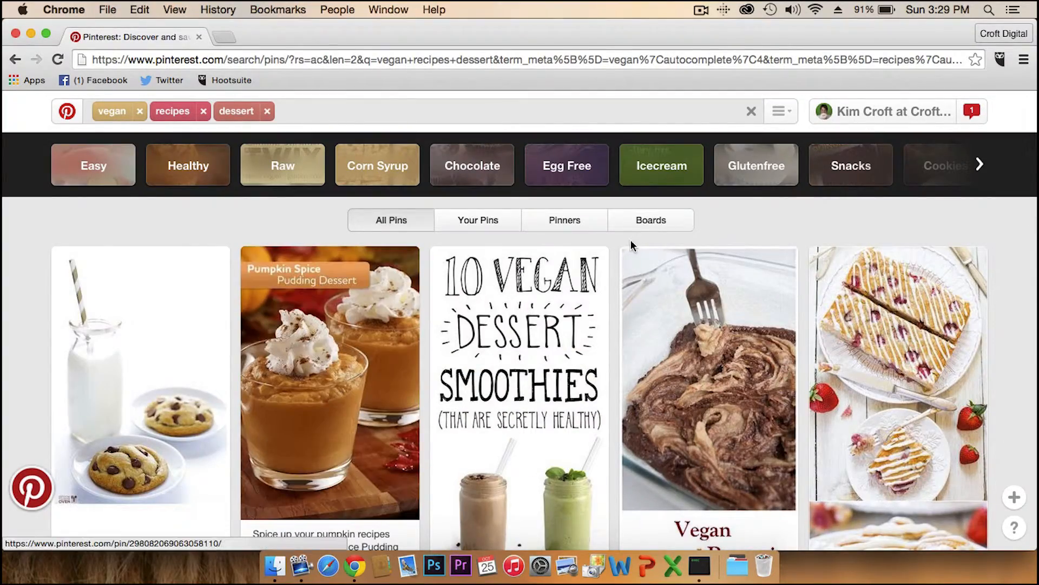
- Clear the vegan dessert search on Pinterest and search the web for "pin it button" in a new browser tab
{"action": "left_click", "coordinate": [752, 112]}
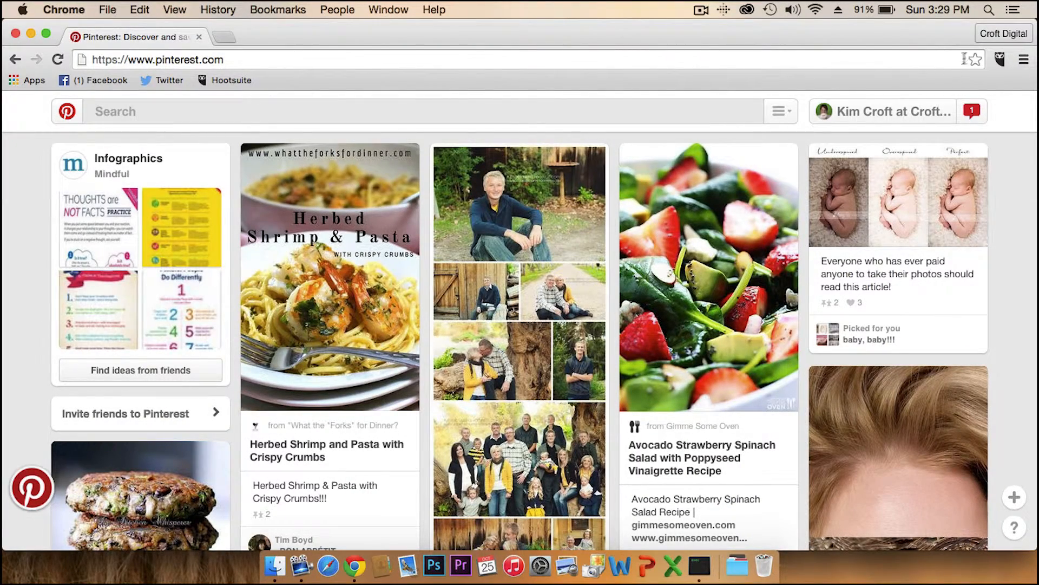
{"action": "left_click", "coordinate": [225, 36]}
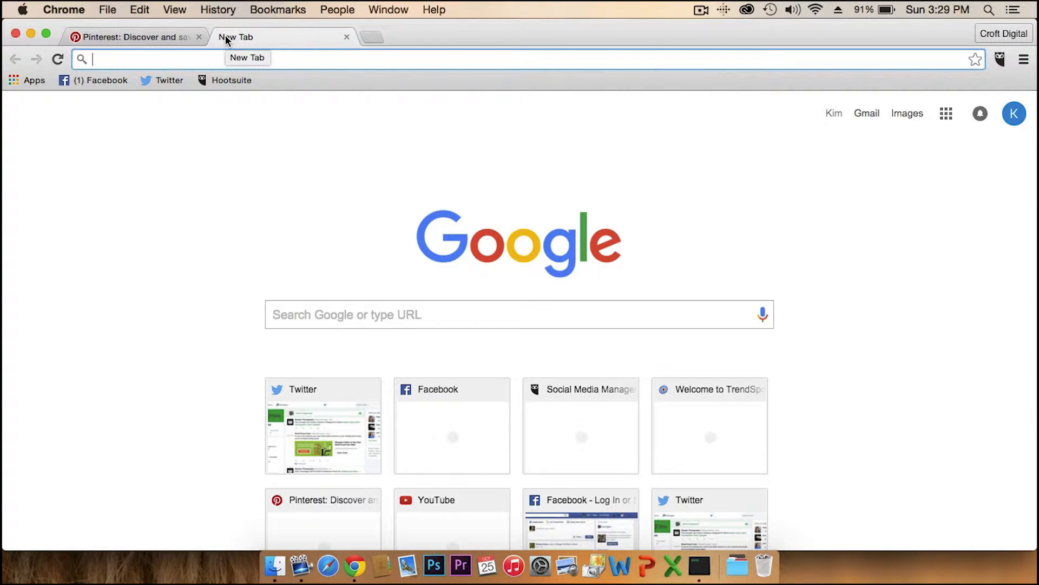
{"action": "type", "text": "pin it "}
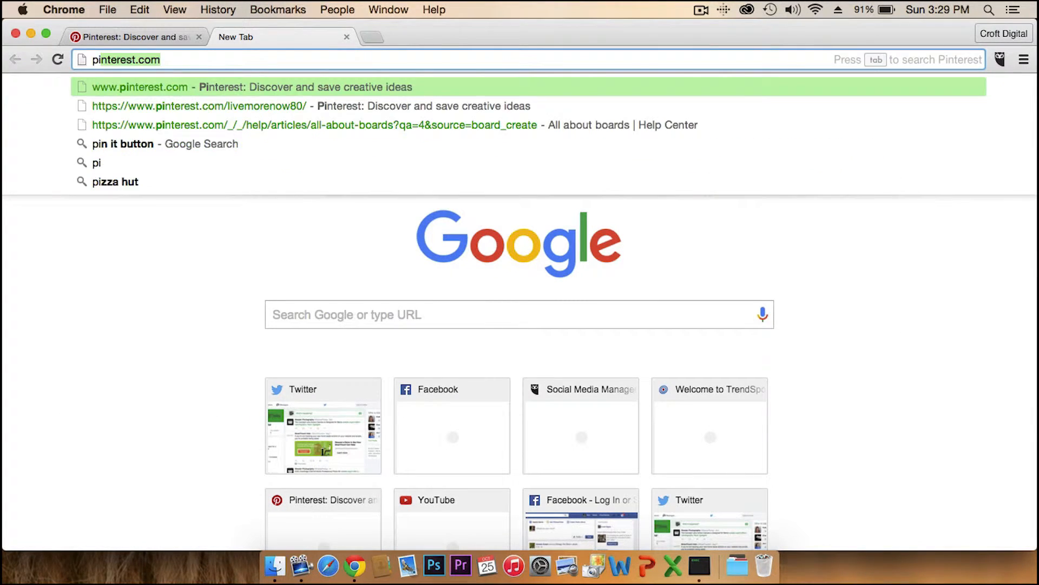
{"action": "type", "text": "button"}
{"action": "key", "text": "Return"}
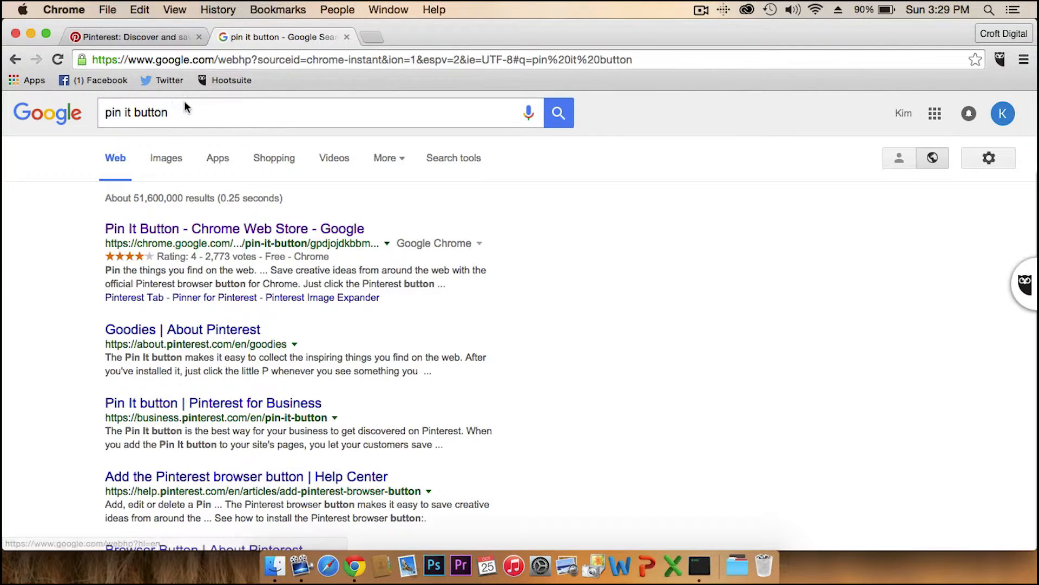
- Open the Pin It Button listing in the Chrome Web Store, add the extension and dismiss its notification
{"action": "left_click", "coordinate": [193, 231]}
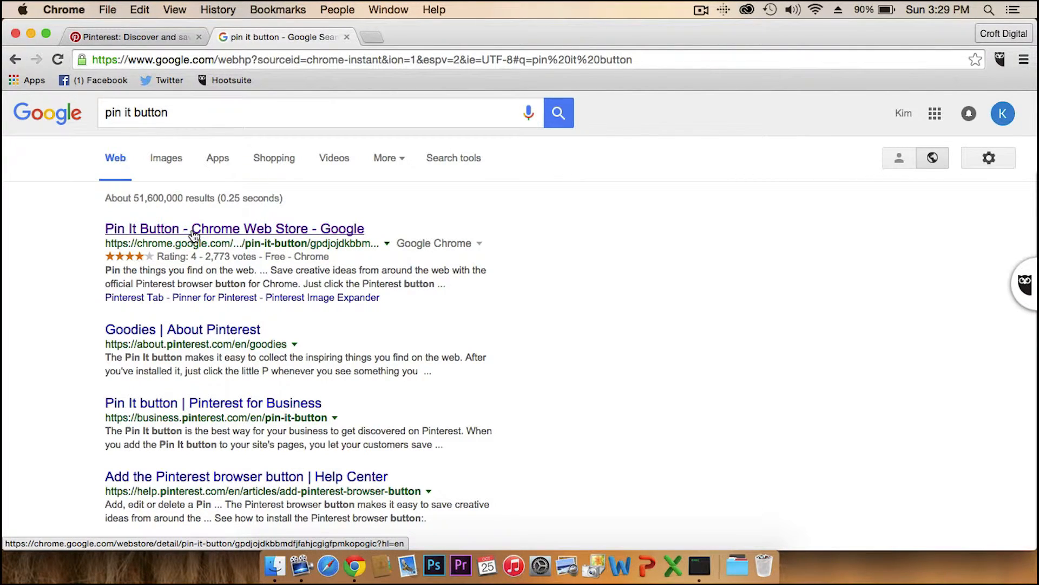
{"action": "left_click", "coordinate": [193, 233]}
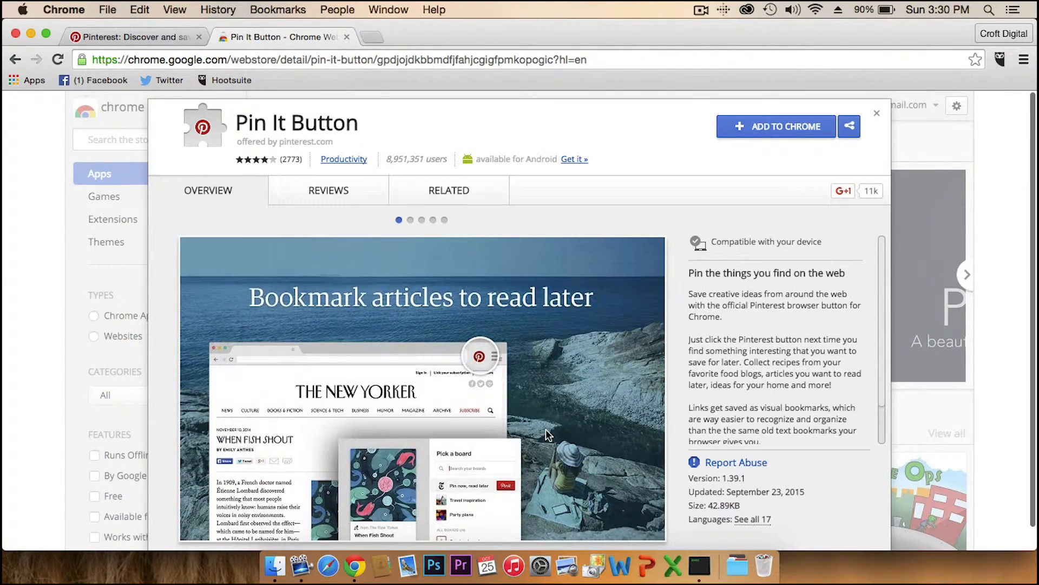
{"action": "left_click", "coordinate": [771, 127]}
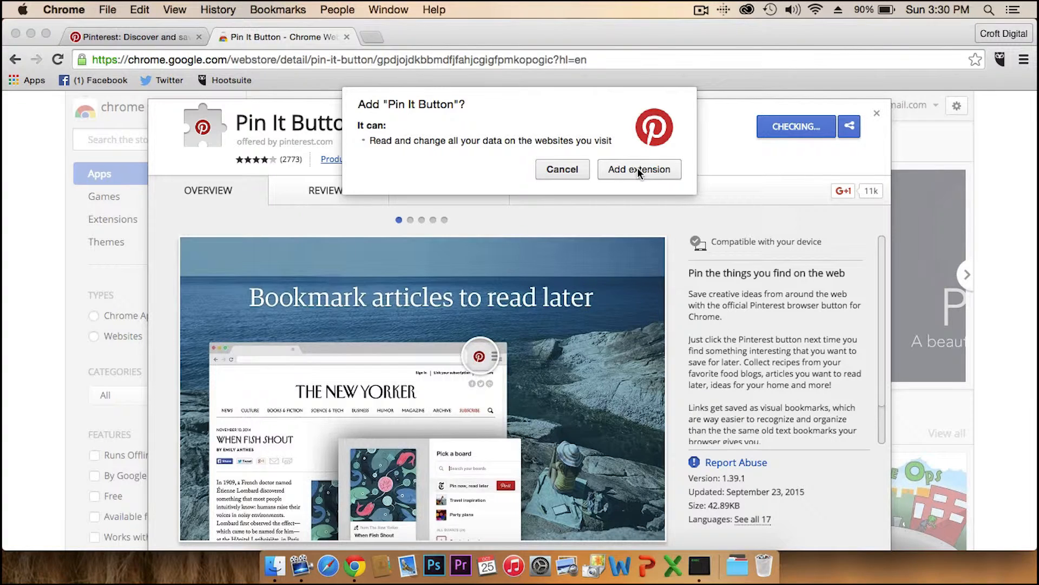
{"action": "left_click", "coordinate": [638, 169]}
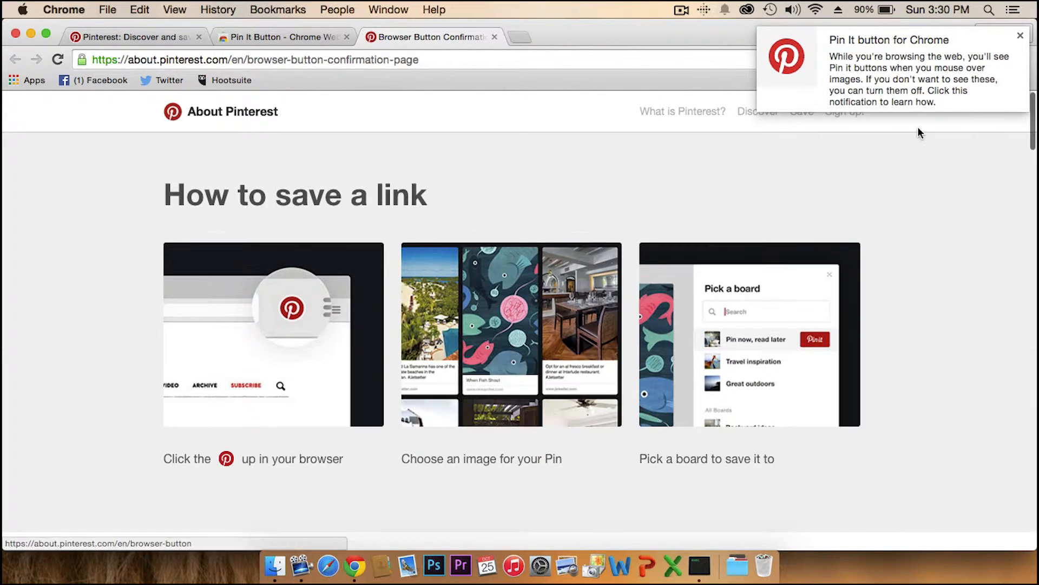
{"action": "left_click", "coordinate": [1020, 37]}
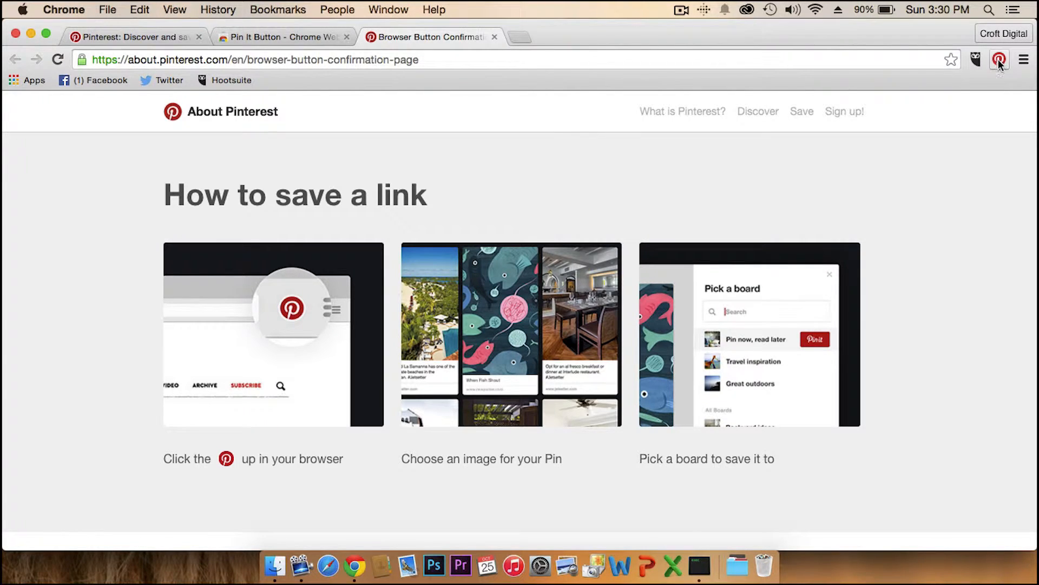
{"action": "left_click", "coordinate": [480, 64]}
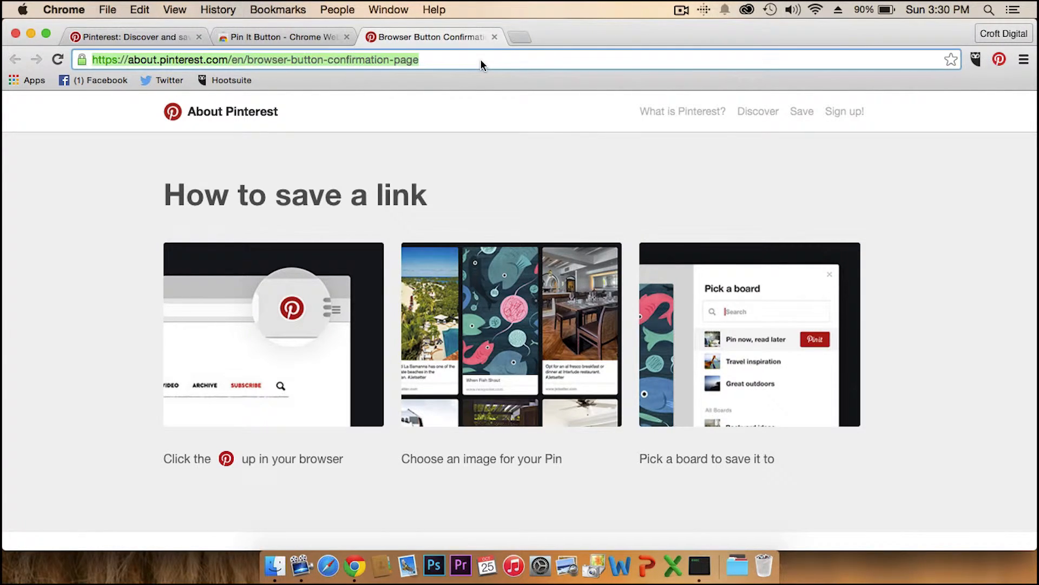
{"action": "type", "text": "www."}
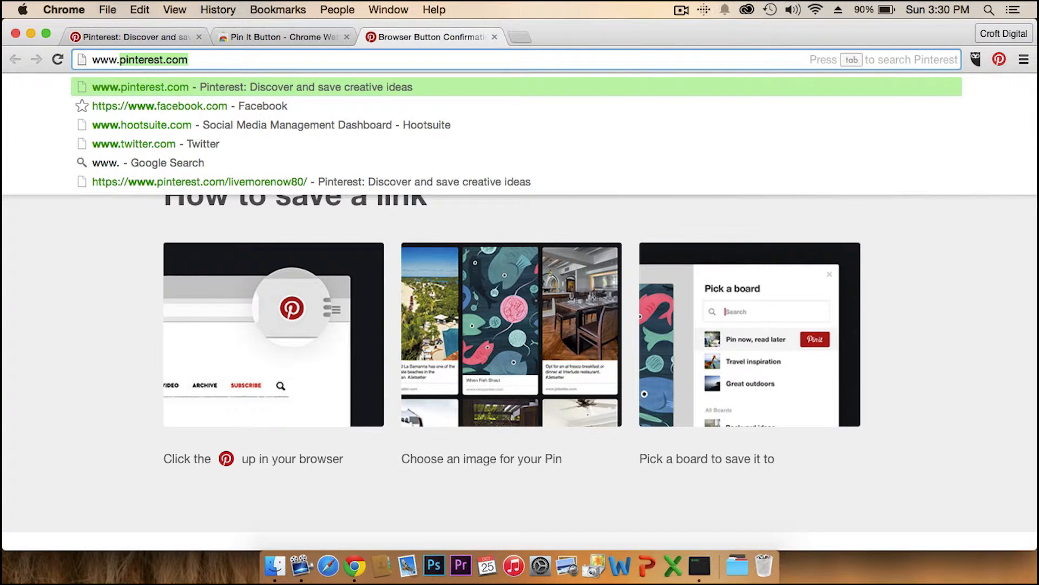
{"action": "type", "text": "croftdigital.com"}
{"action": "key", "text": "Return"}
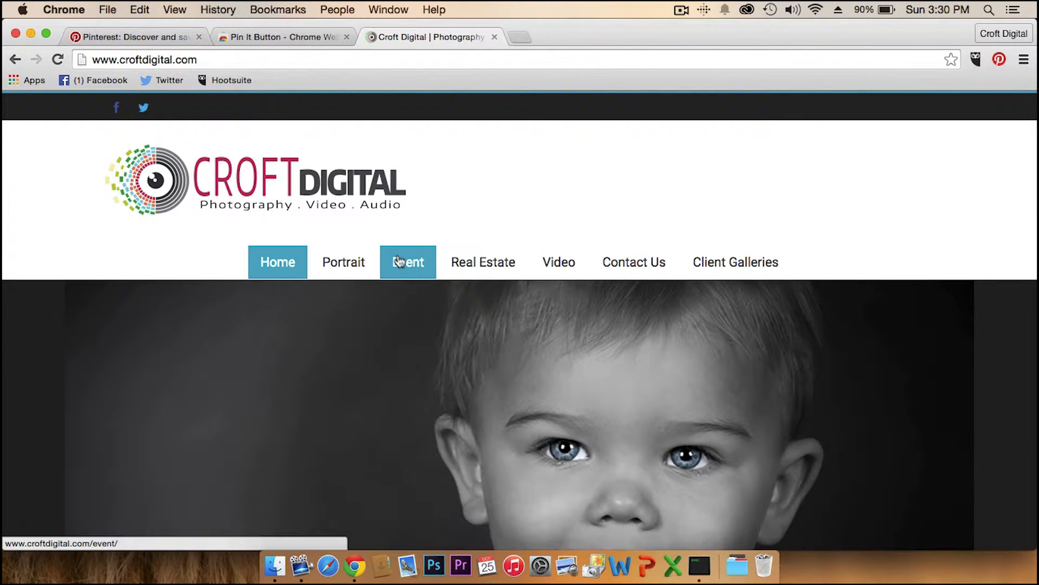
{"action": "left_click", "coordinate": [412, 265]}
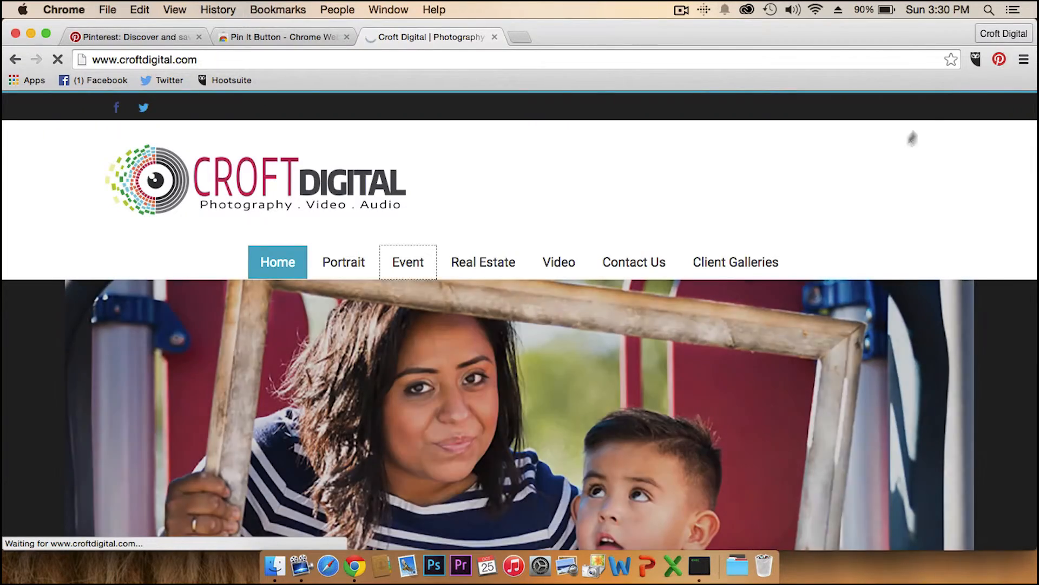
{"action": "scroll", "coordinate": [603, 321], "scroll_direction": "down", "scroll_amount": 10}
{"action": "scroll", "coordinate": [602, 320], "scroll_direction": "up", "scroll_amount": 10}
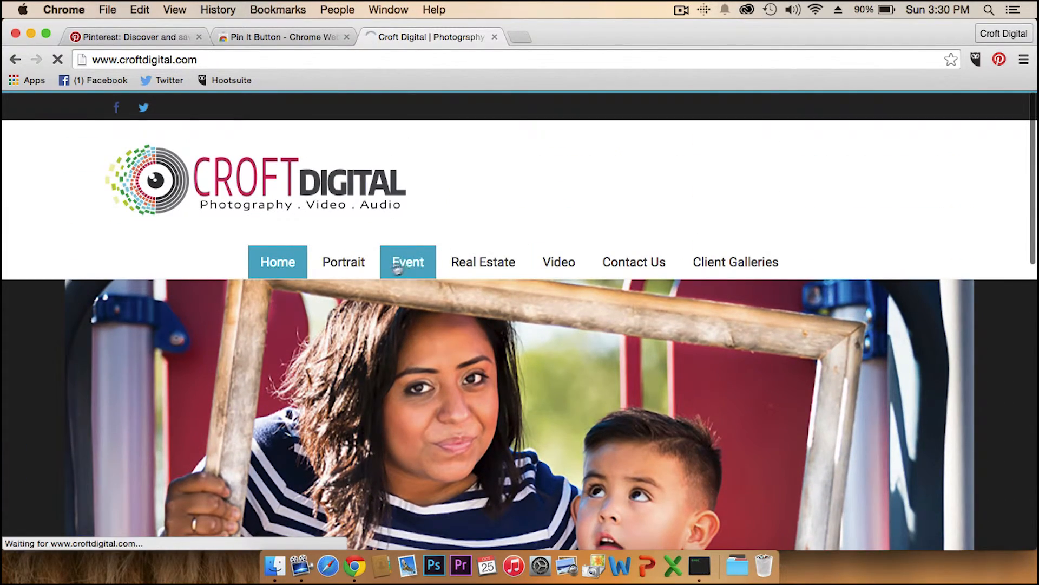
{"action": "left_click", "coordinate": [349, 262]}
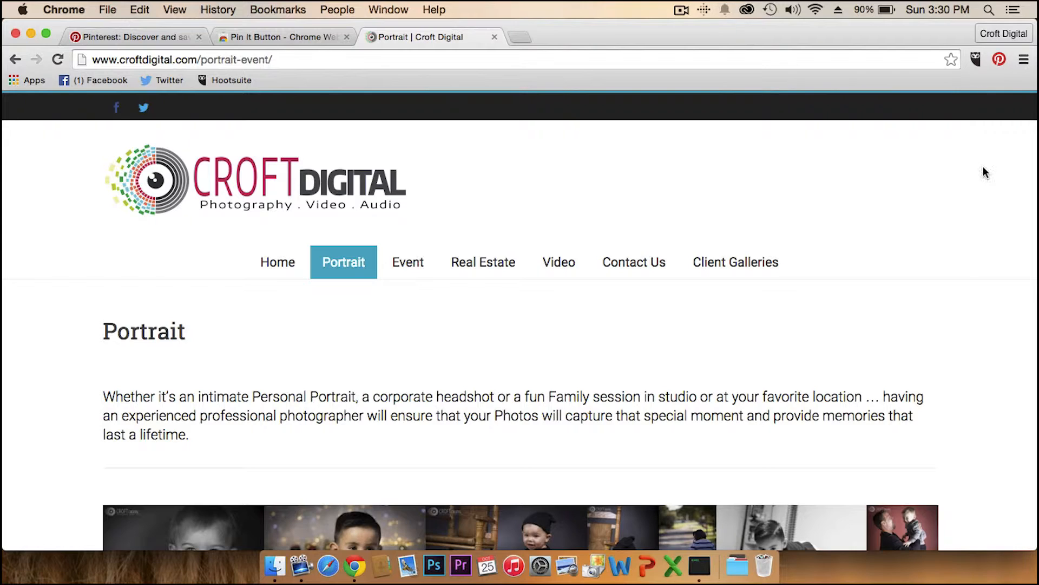
- Use the Pin It extension to save the 2000 x 1333 wooden-frame portrait to the "Places to take Pictures" board and close the pop-up window
{"action": "left_click", "coordinate": [999, 59]}
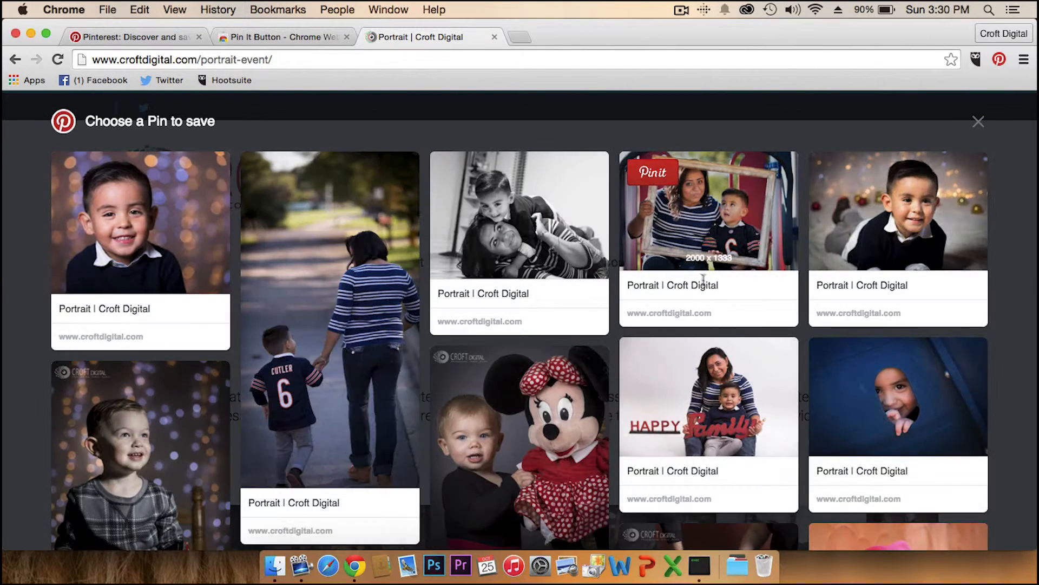
{"action": "mouse_move", "coordinate": [693, 225]}
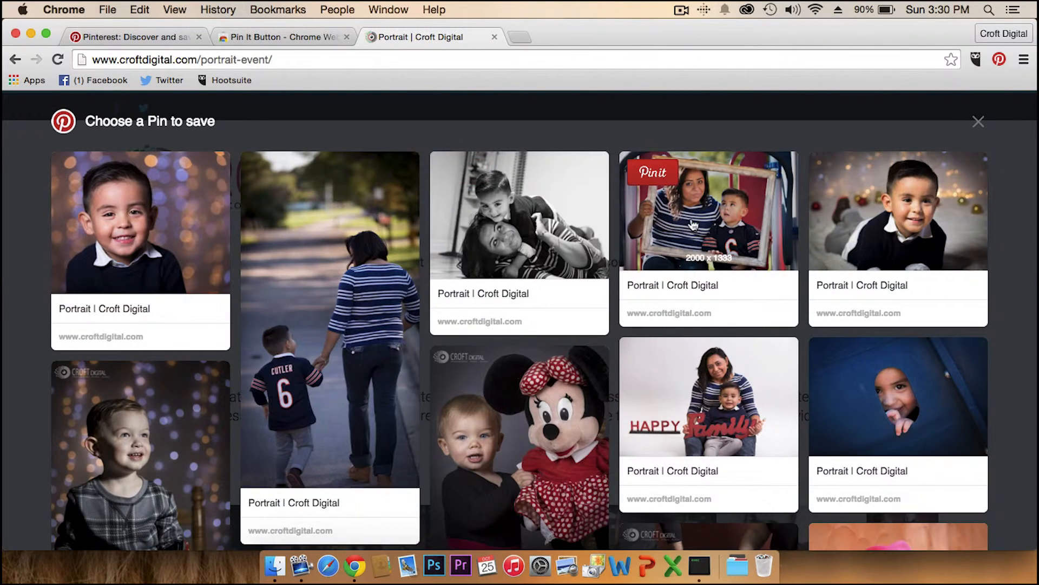
{"action": "left_click", "coordinate": [651, 173]}
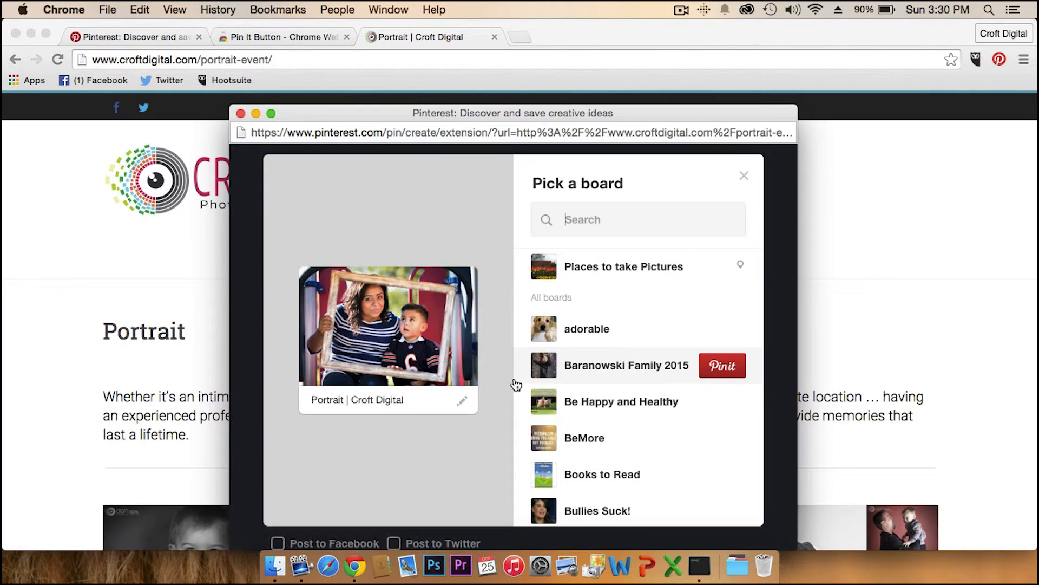
{"action": "scroll", "coordinate": [601, 412], "scroll_direction": "down", "scroll_amount": 1}
{"action": "scroll", "coordinate": [616, 379], "scroll_direction": "up", "scroll_amount": 1}
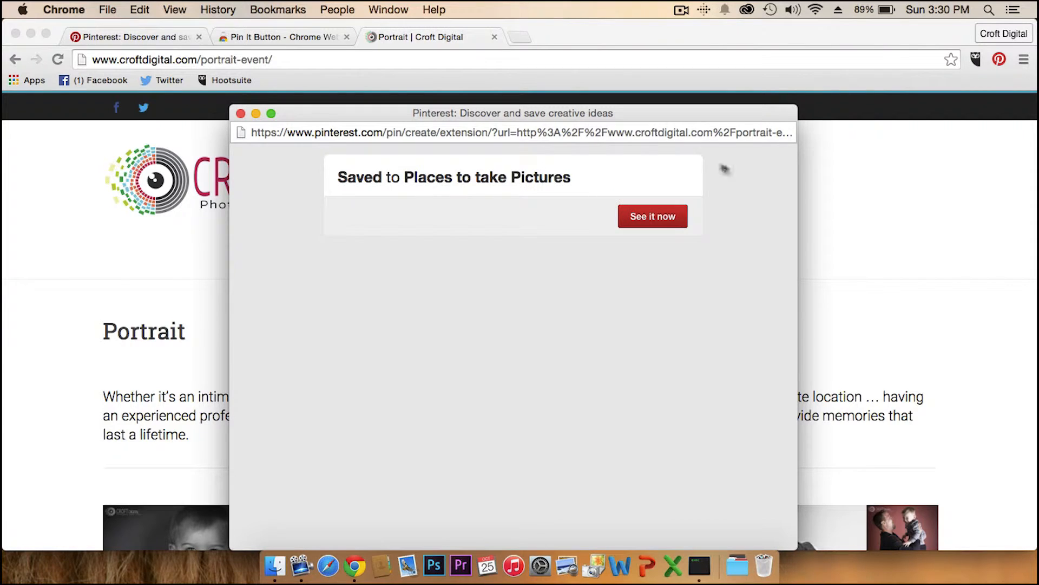
{"action": "left_click", "coordinate": [241, 113]}
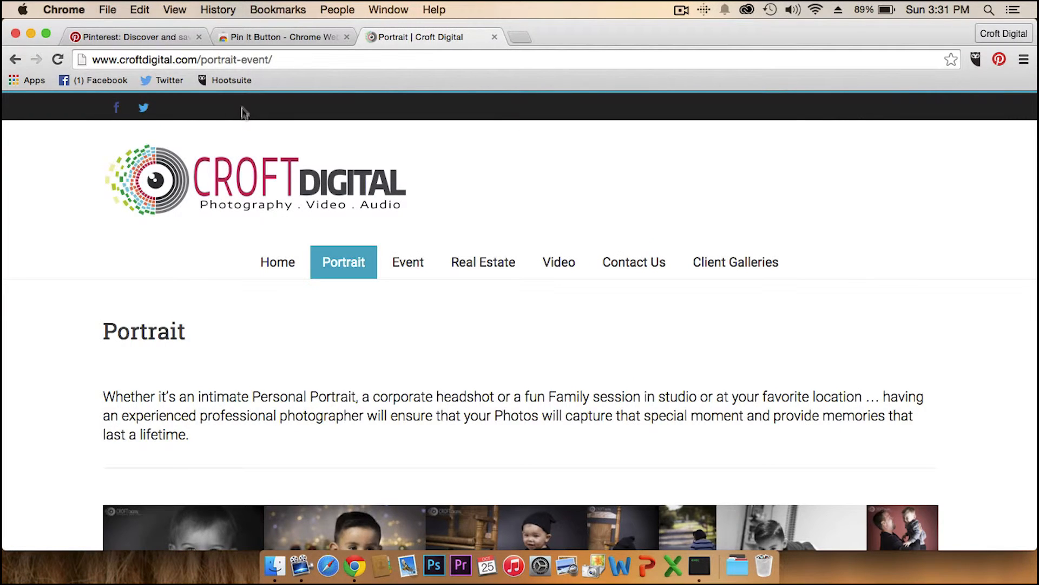
- Return to Pinterest and open the profile page with its boards
{"action": "left_click", "coordinate": [163, 37]}
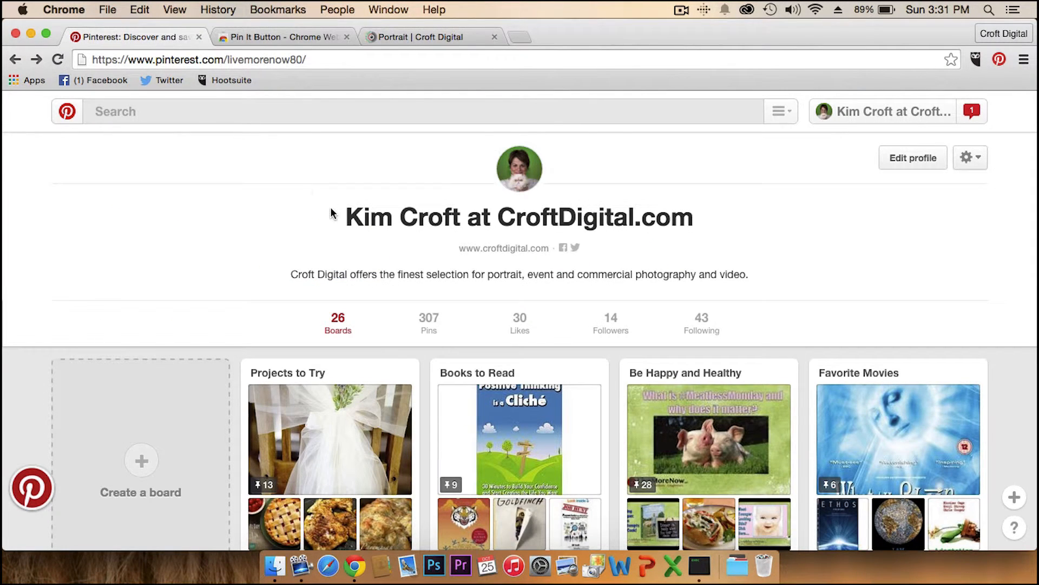